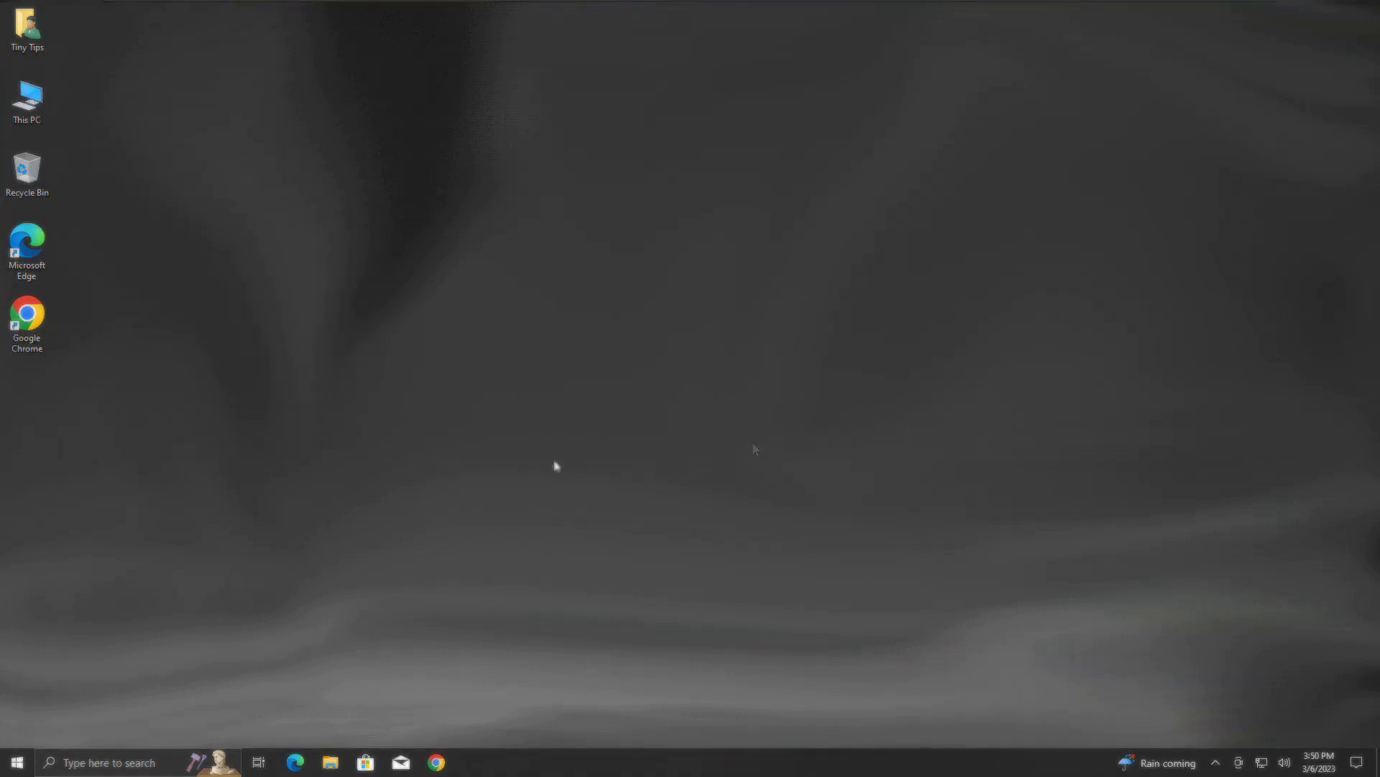
Search Windows for 'word' from the taskbar search box
{"action": "left_click", "coordinate": [166, 757]}
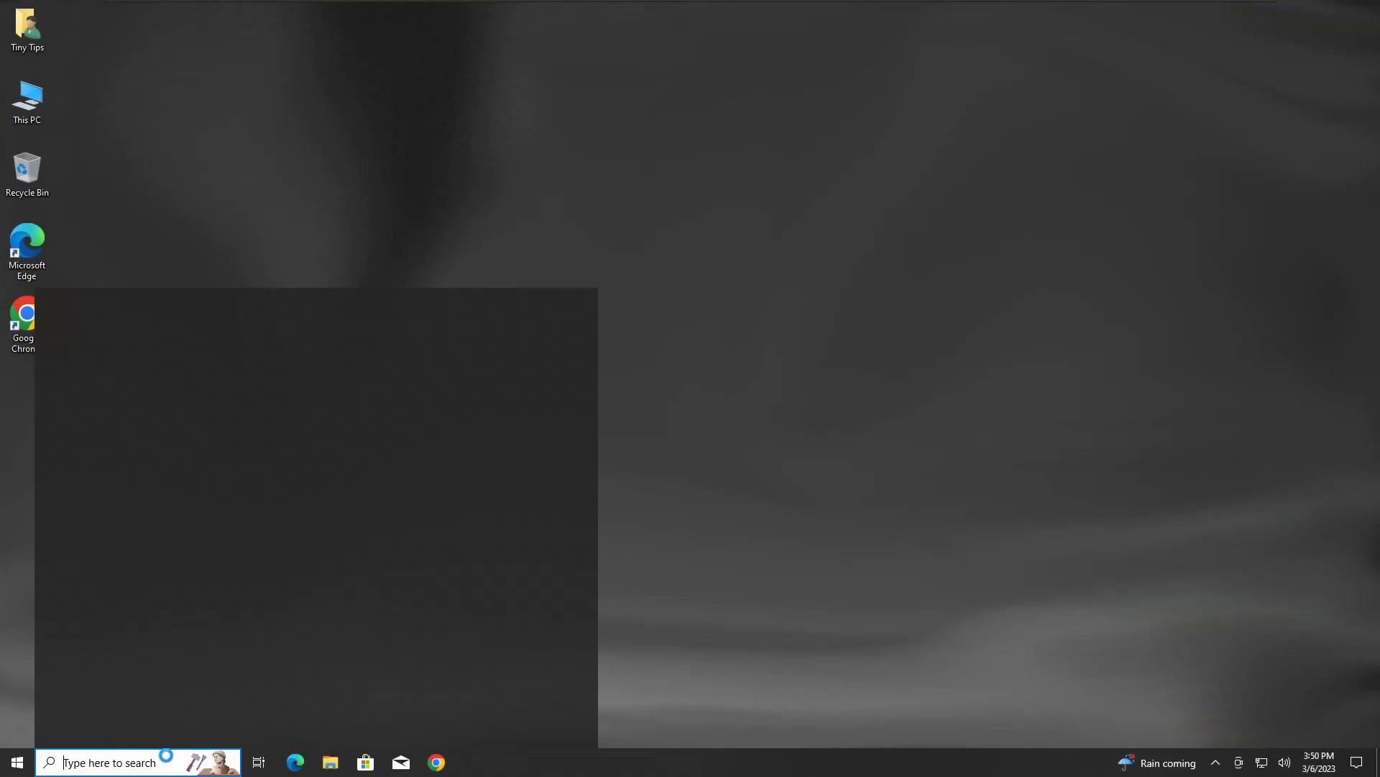
{"action": "type", "text": "word"}
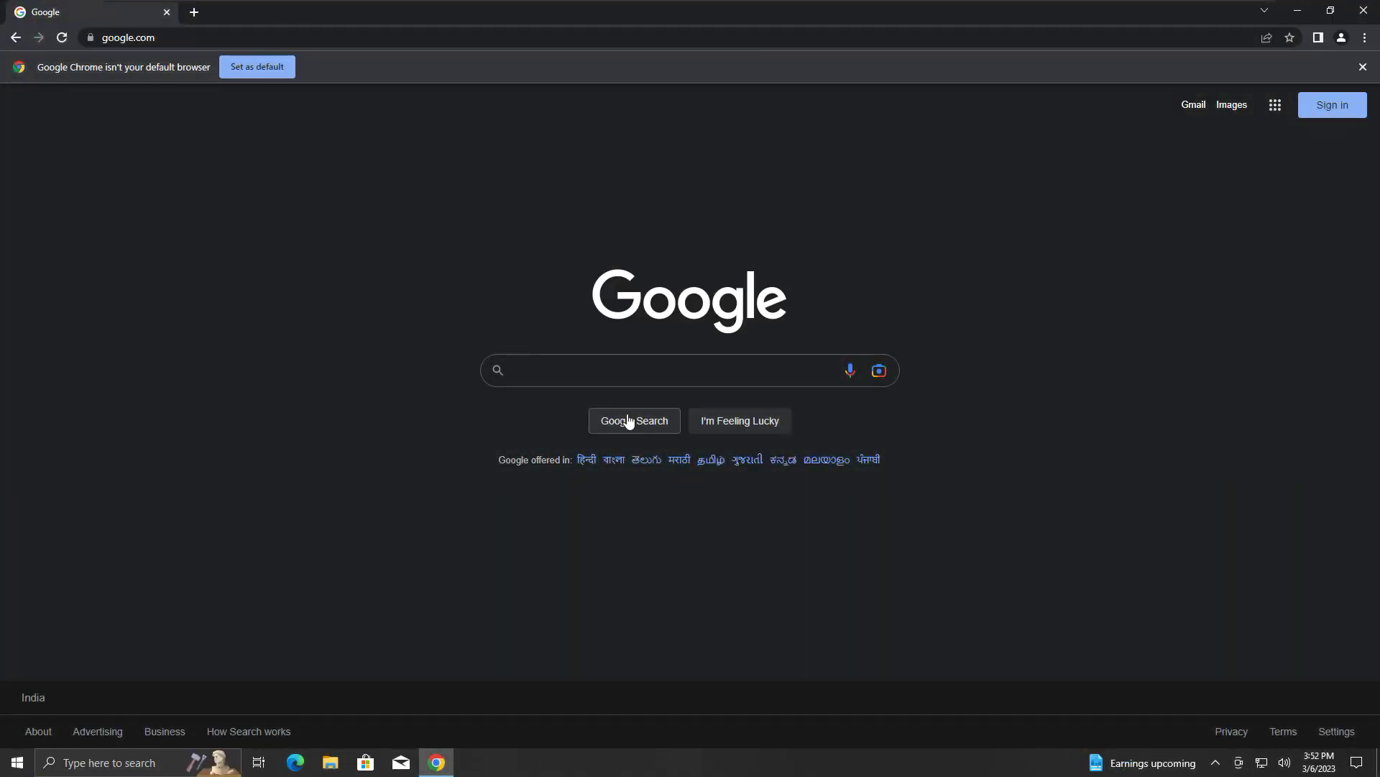
Search Google for 'microsoft developer', open the Microsoft Developer site and go to Microsoft 365
{"action": "type", "text": "microsoft"}
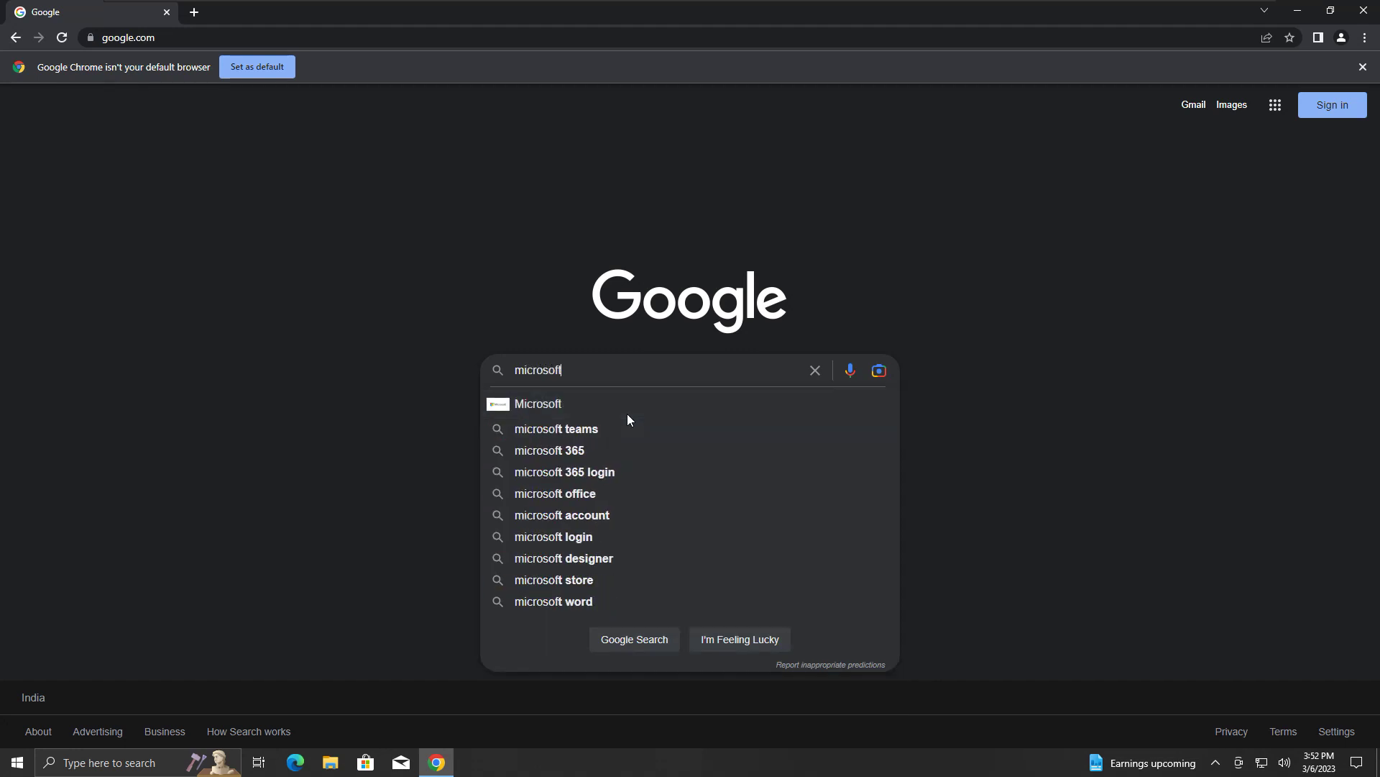
{"action": "type", "text": " develop"}
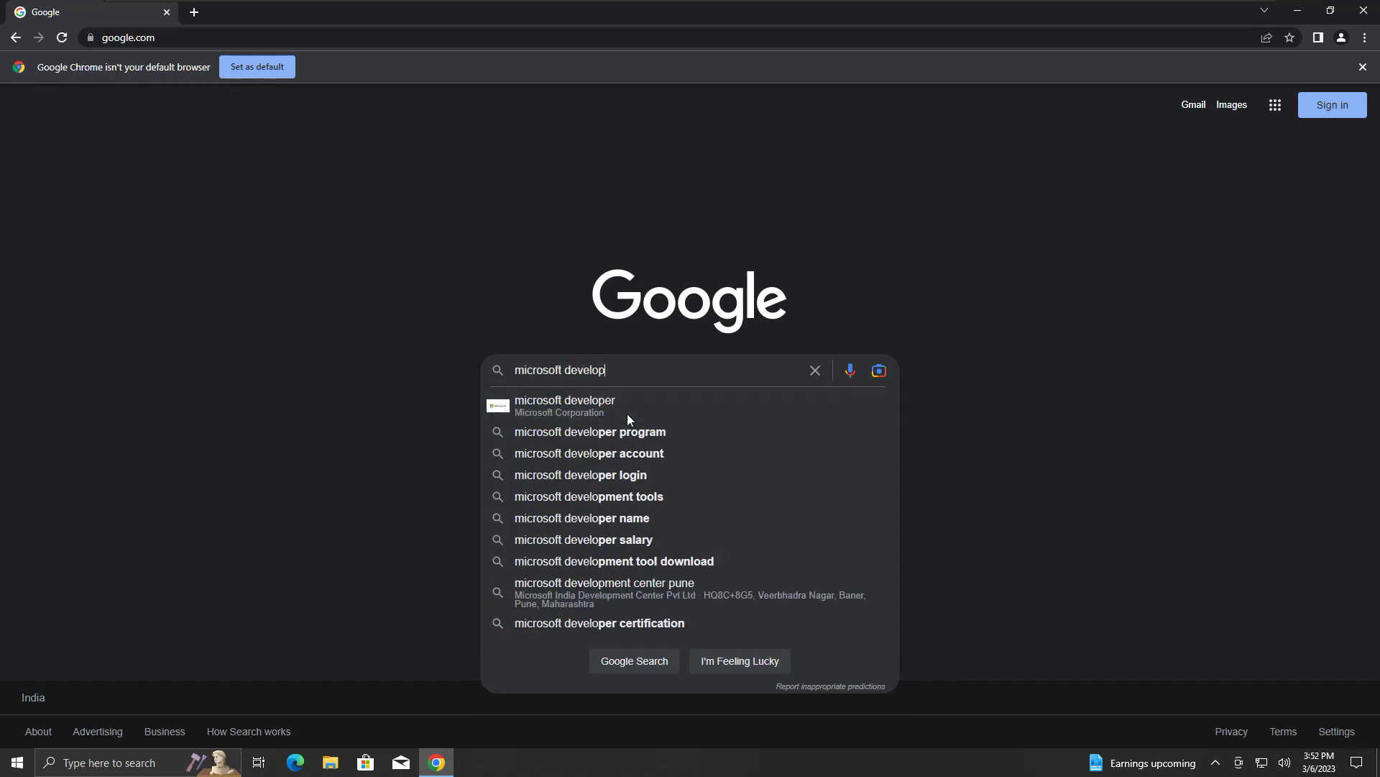
{"action": "type", "text": "er"}
{"action": "key", "text": "Return"}
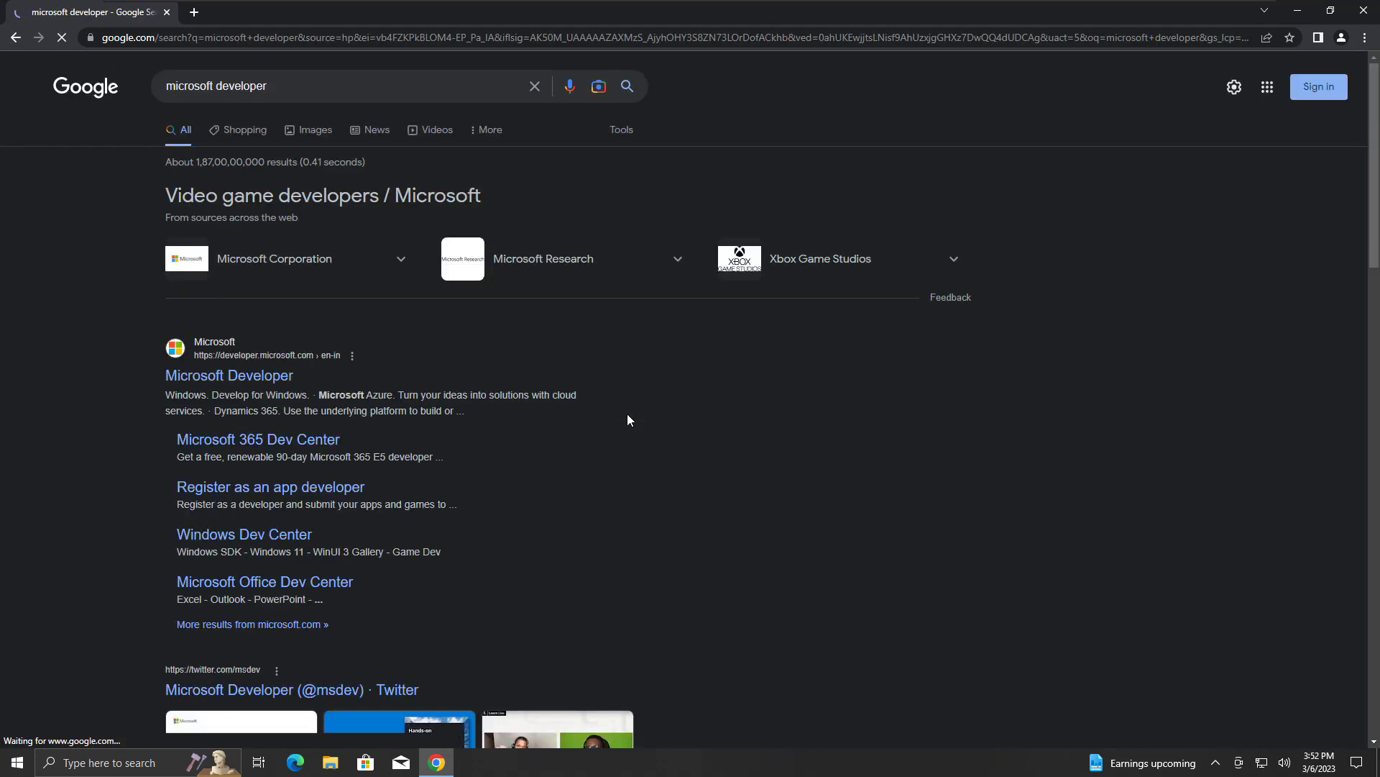
{"action": "left_click", "coordinate": [229, 377]}
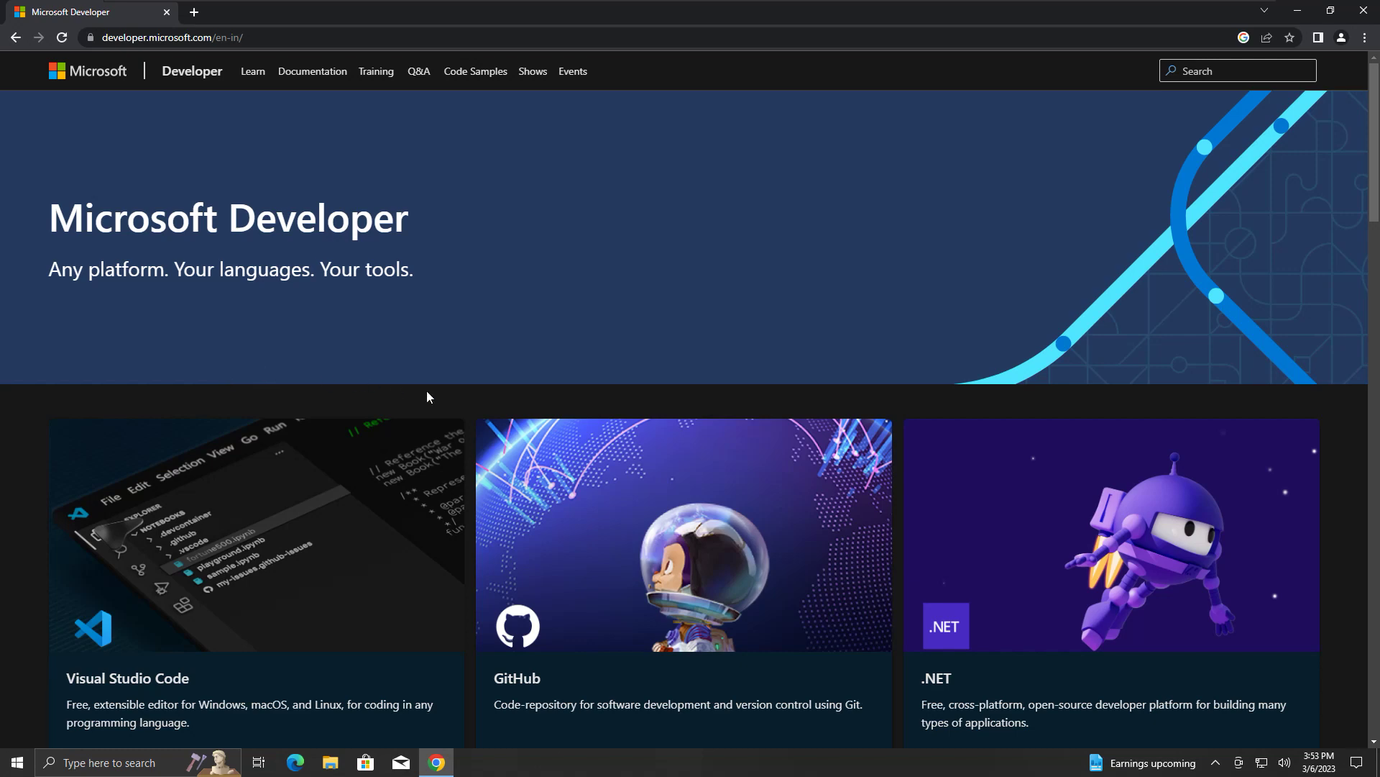
{"action": "scroll", "coordinate": [468, 400], "scroll_direction": "down", "scroll_amount": 5}
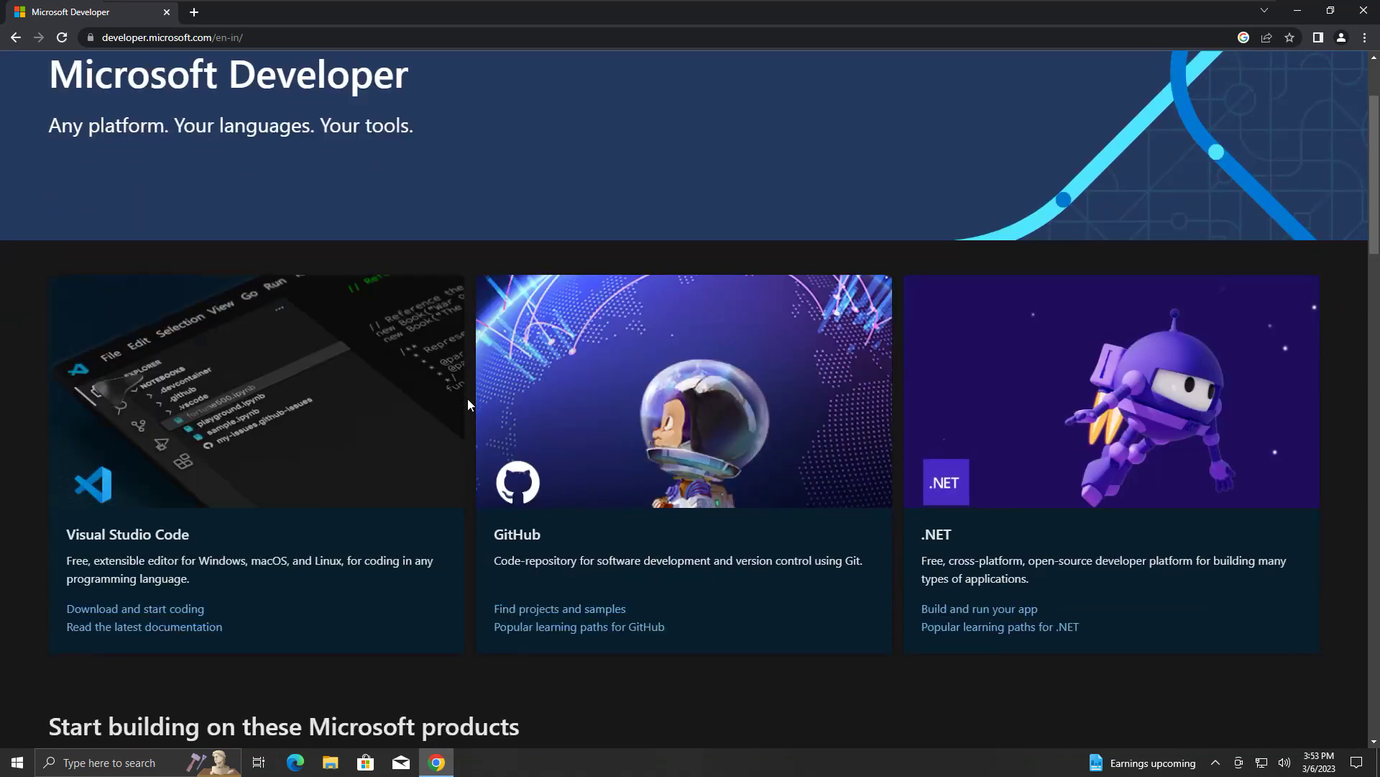
{"action": "scroll", "coordinate": [467, 404], "scroll_direction": "down", "scroll_amount": 1}
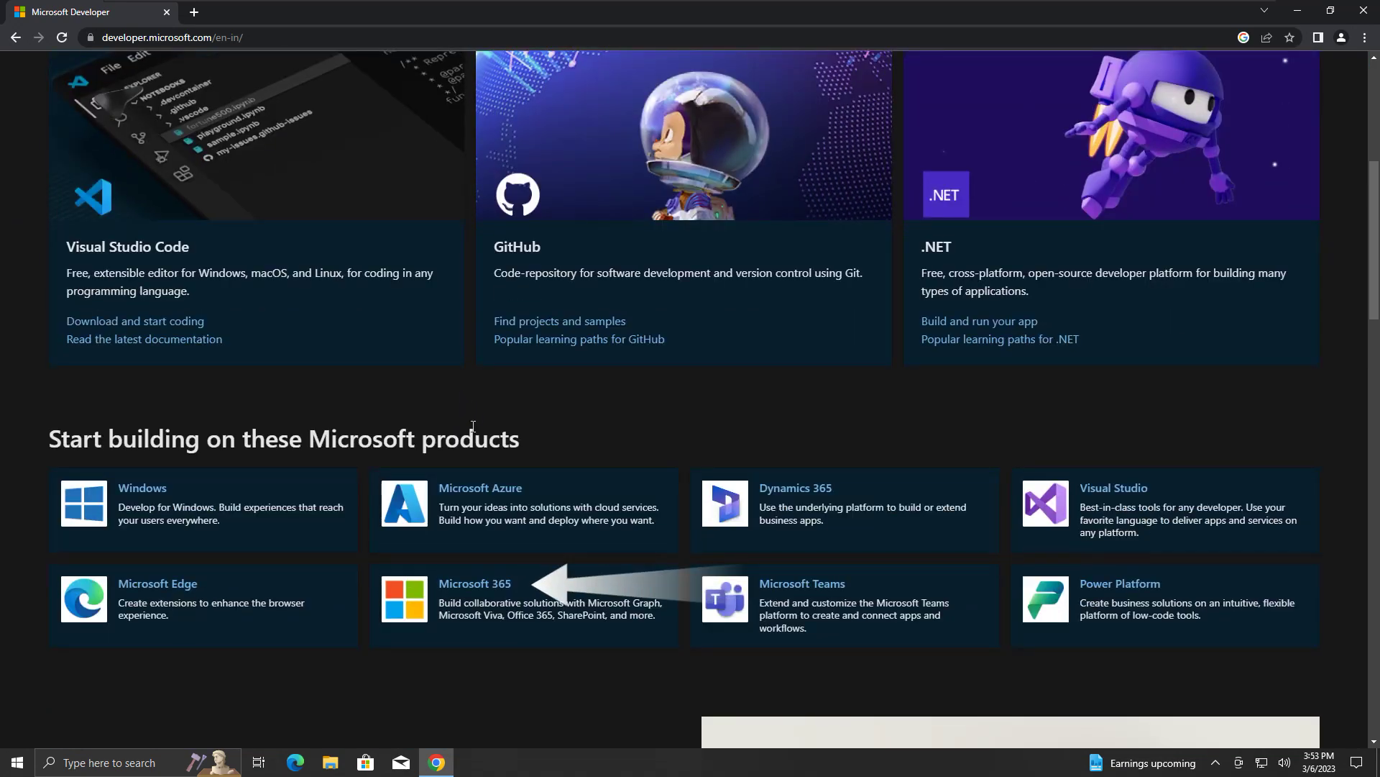
{"action": "left_click", "coordinate": [483, 594]}
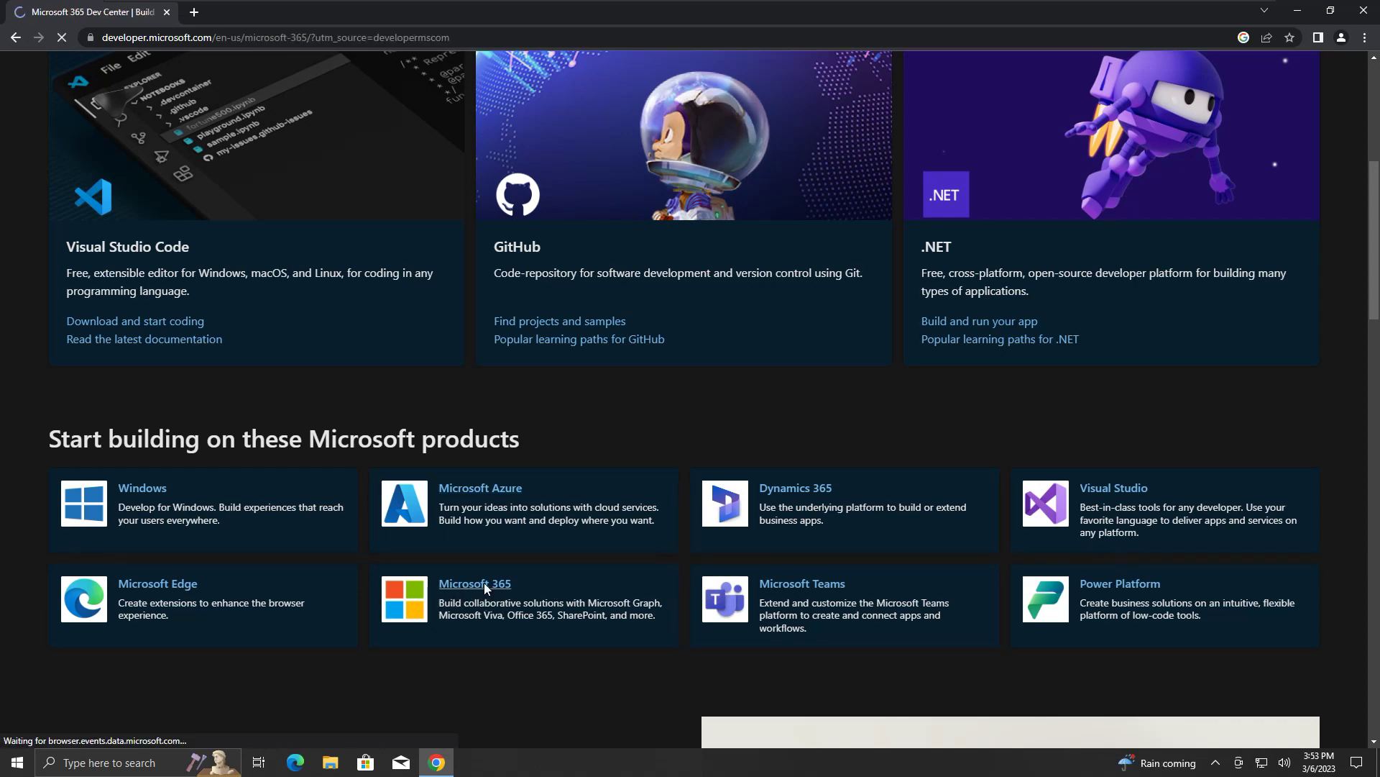
Open the Developer Program page from the Community section's 'Join today', then choose 'Join now'
{"action": "scroll", "coordinate": [511, 553], "scroll_direction": "down", "scroll_amount": 15}
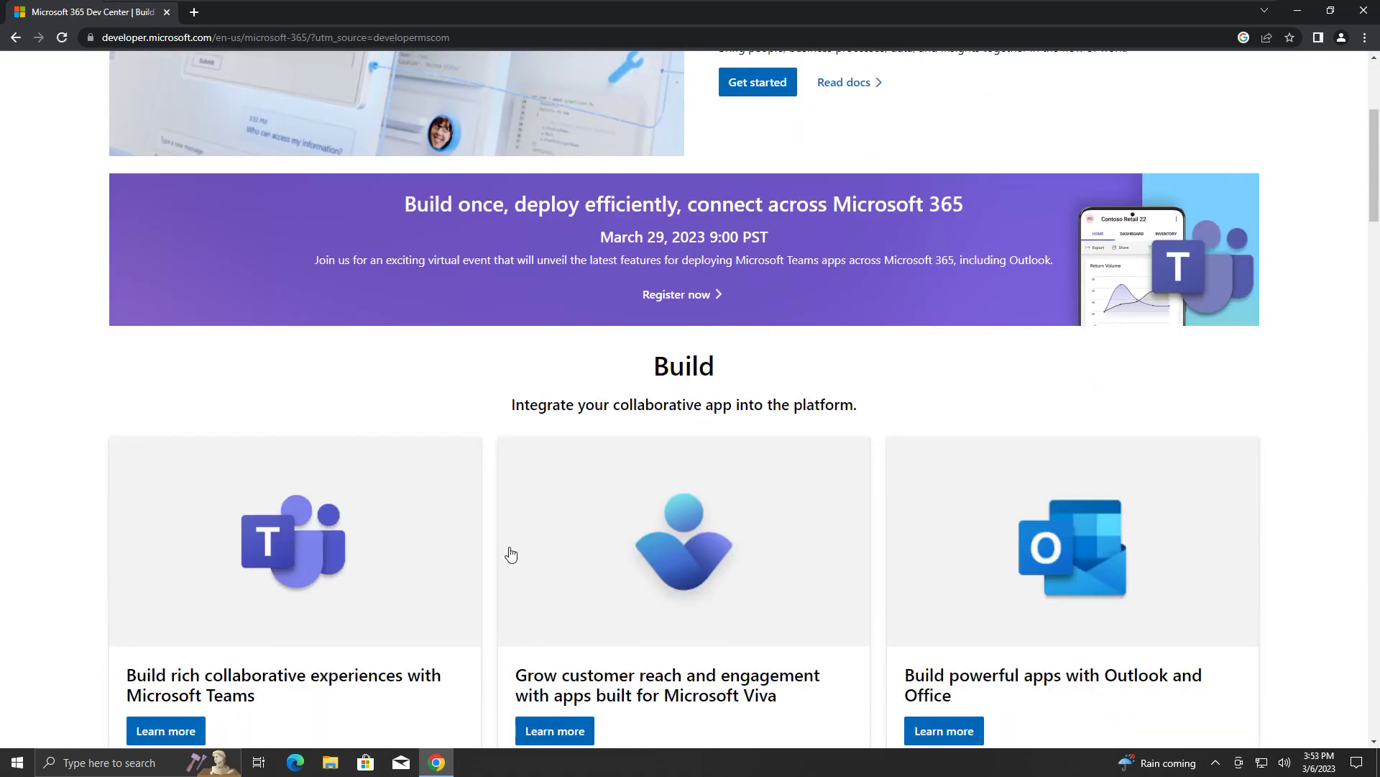
{"action": "scroll", "coordinate": [510, 553], "scroll_direction": "down", "scroll_amount": 20}
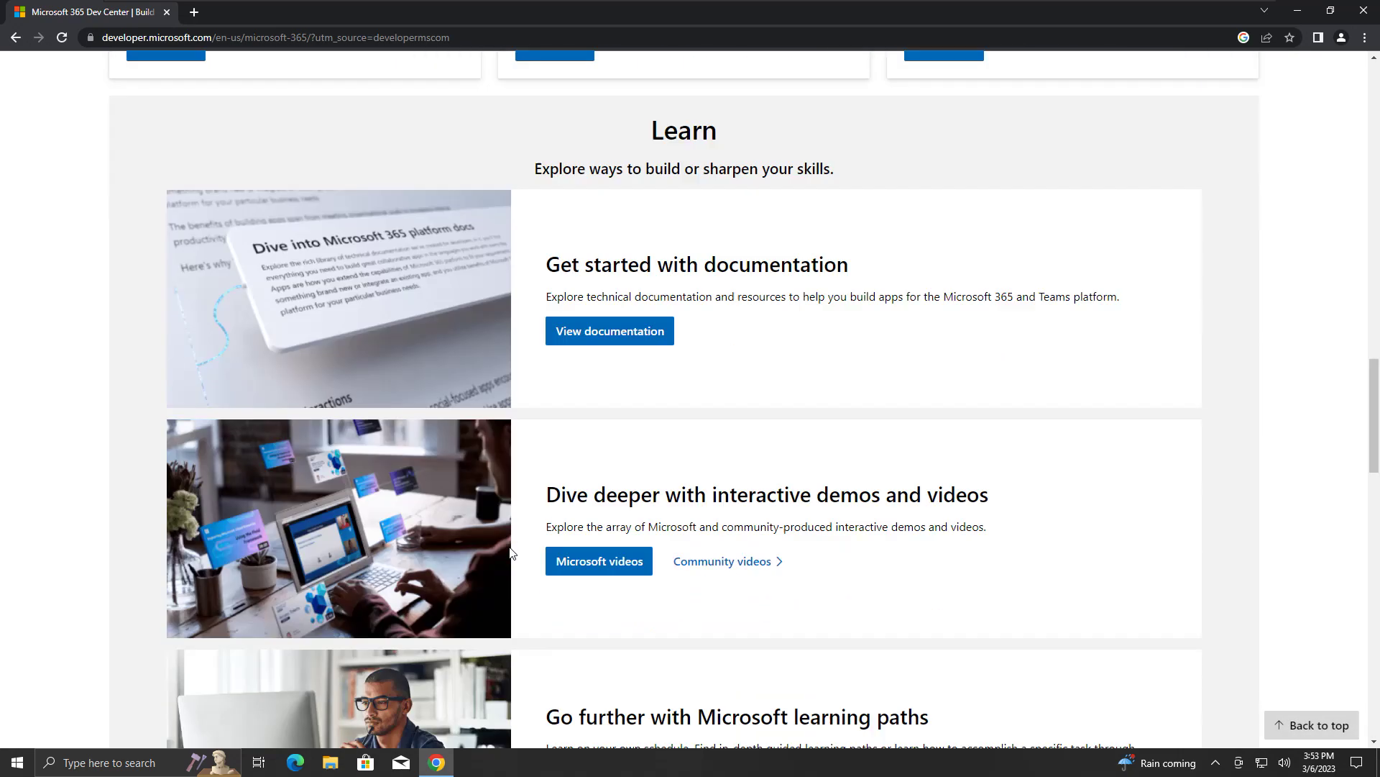
{"action": "scroll", "coordinate": [510, 552], "scroll_direction": "down", "scroll_amount": 6}
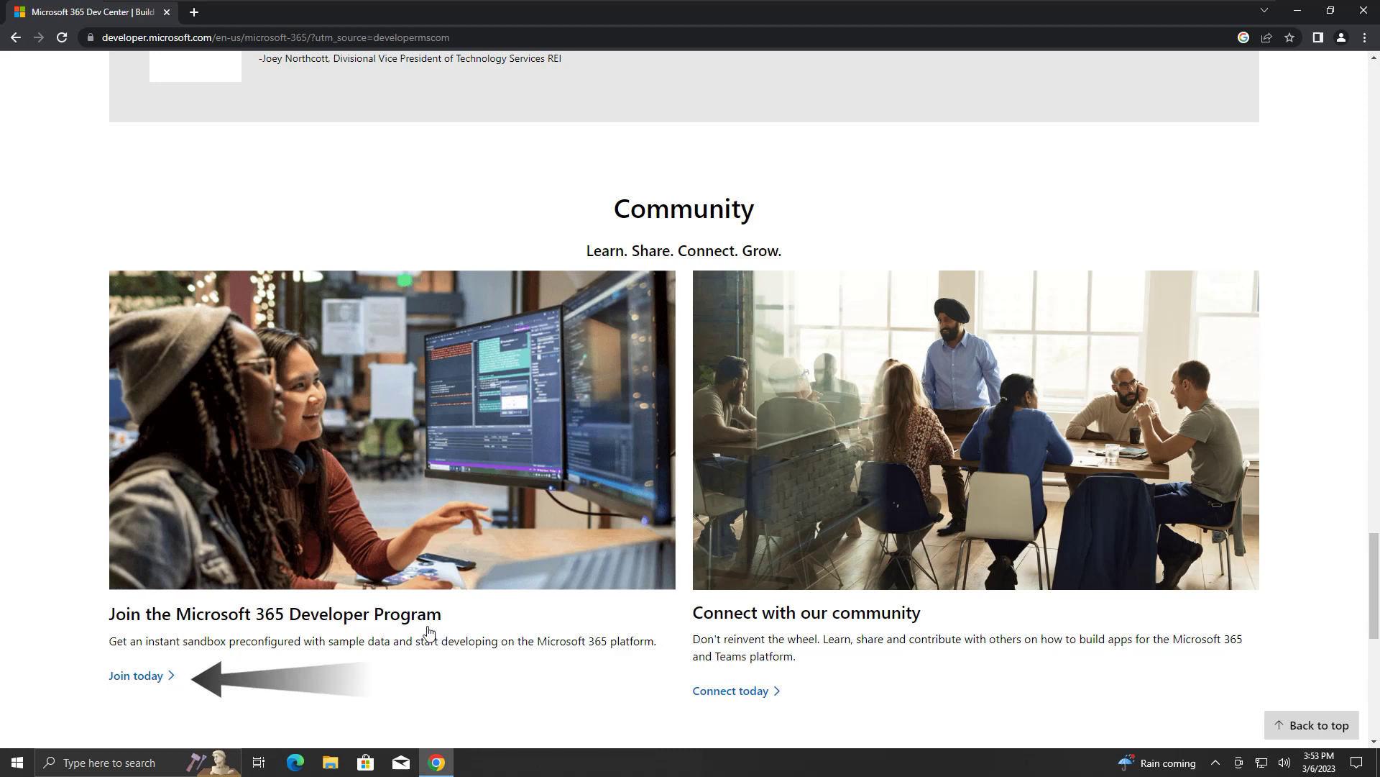
{"action": "left_click", "coordinate": [141, 680]}
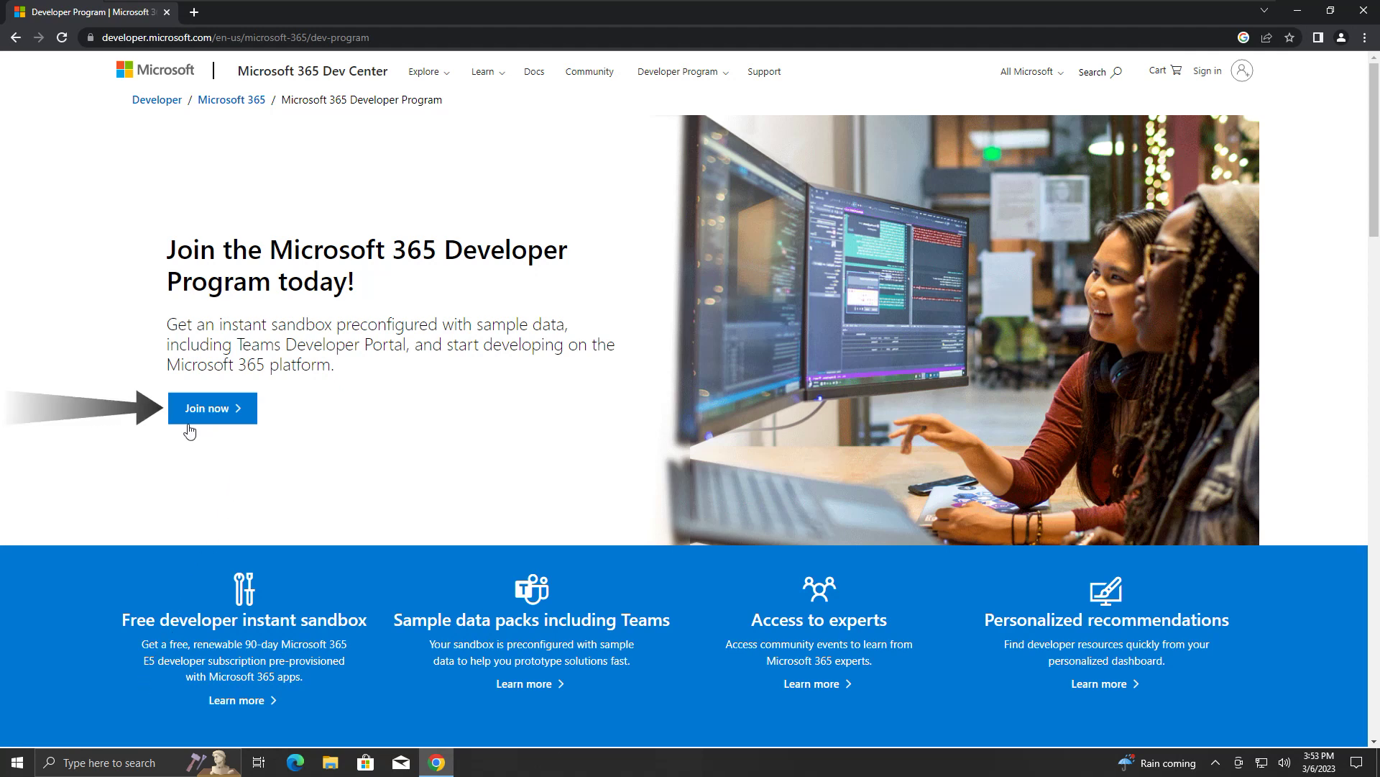
{"action": "left_click", "coordinate": [211, 430]}
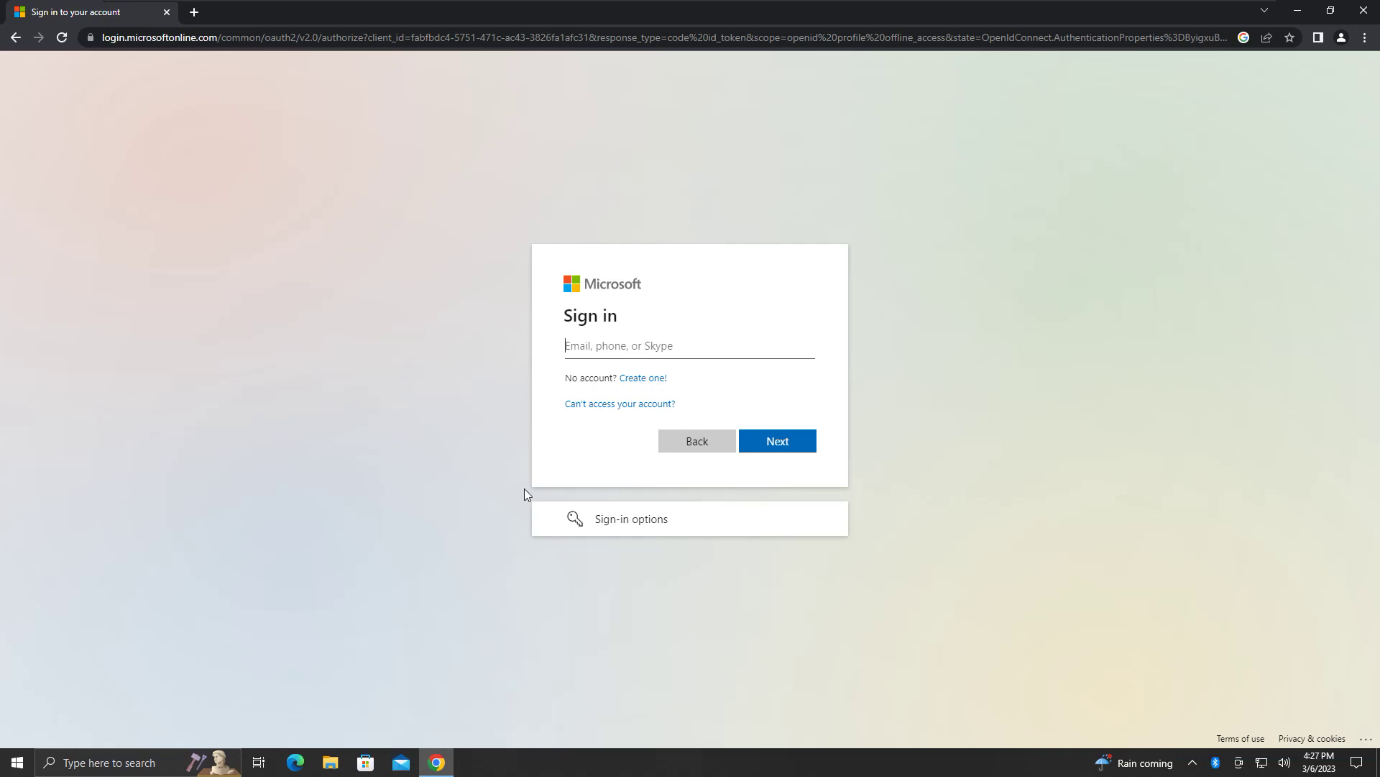
Sign in with the account email and password, choosing to stay signed in
{"action": "left_click", "coordinate": [614, 346]}
{"action": "left_click", "coordinate": [771, 440]}
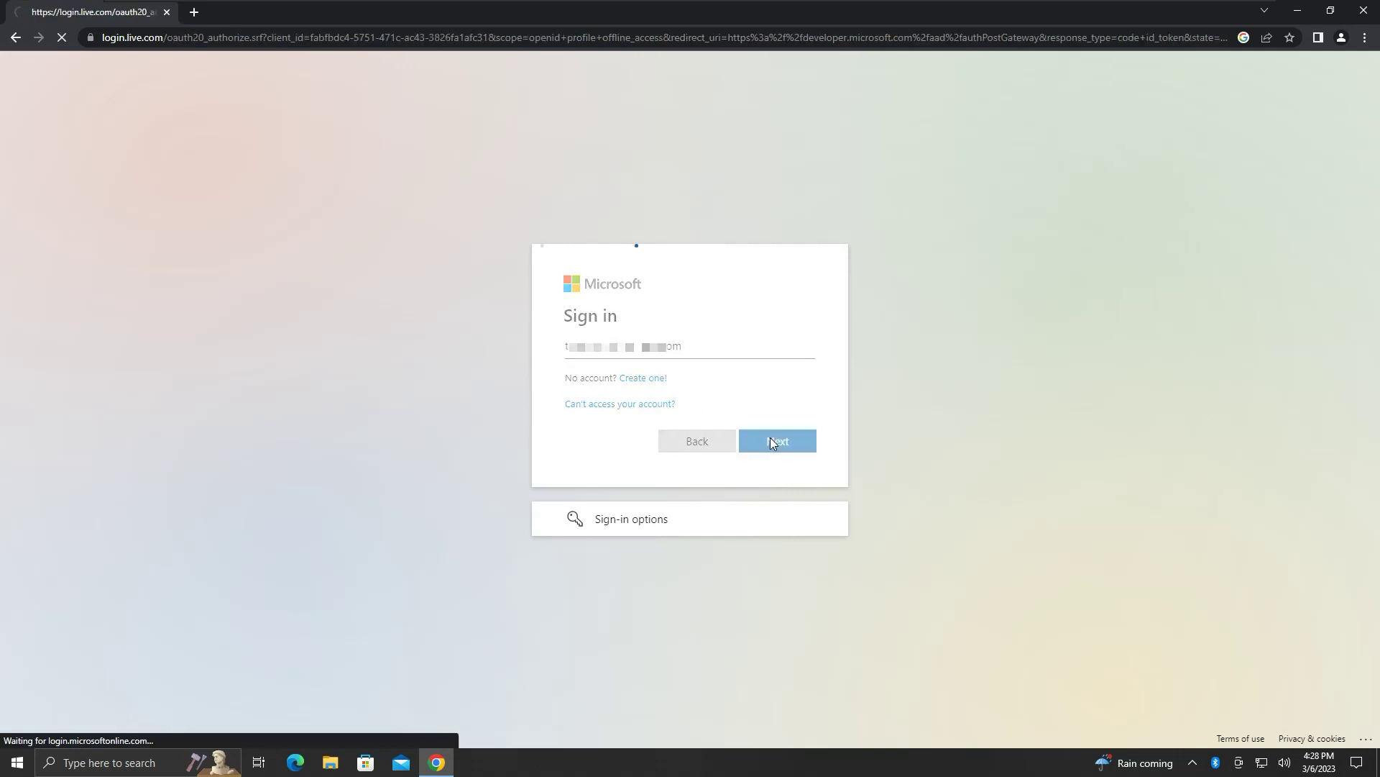
{"action": "type", "text": "•"}
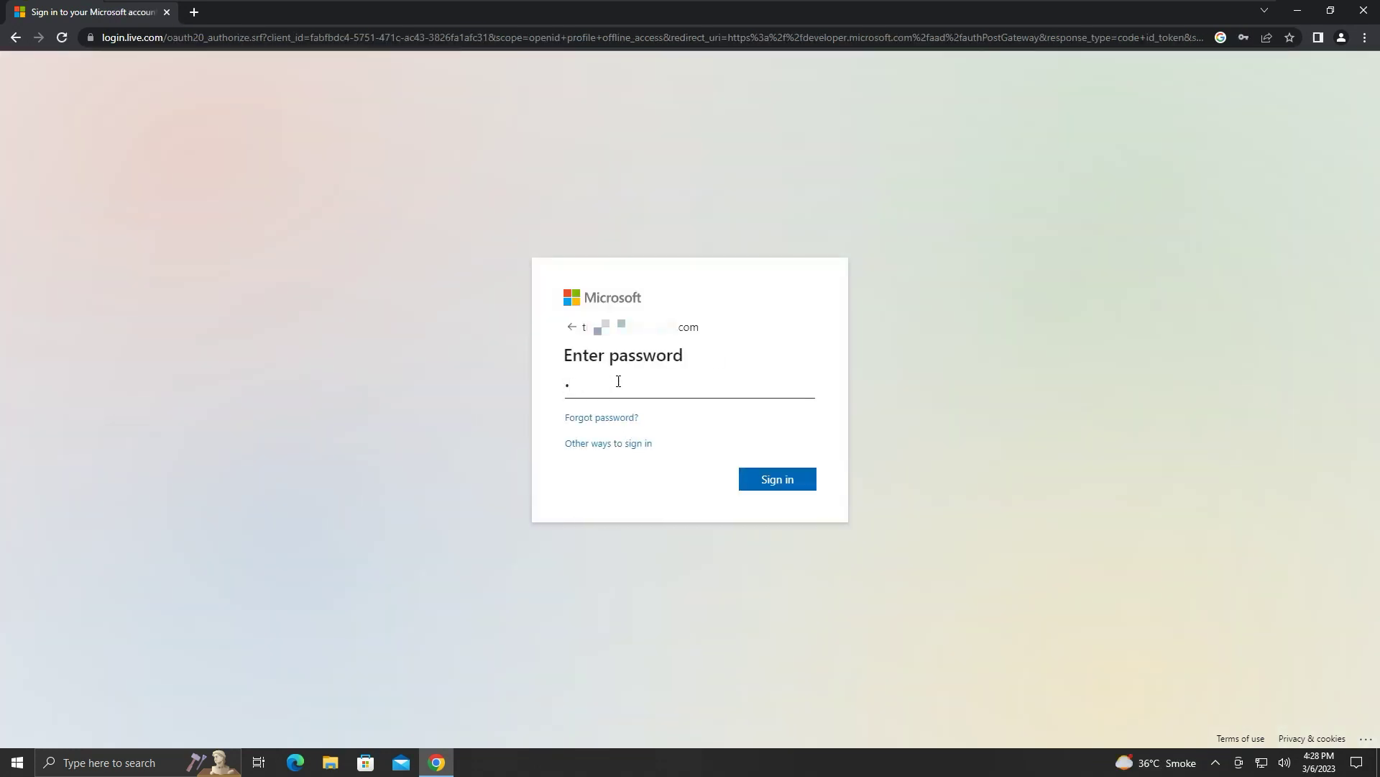
{"action": "left_click", "coordinate": [780, 481]}
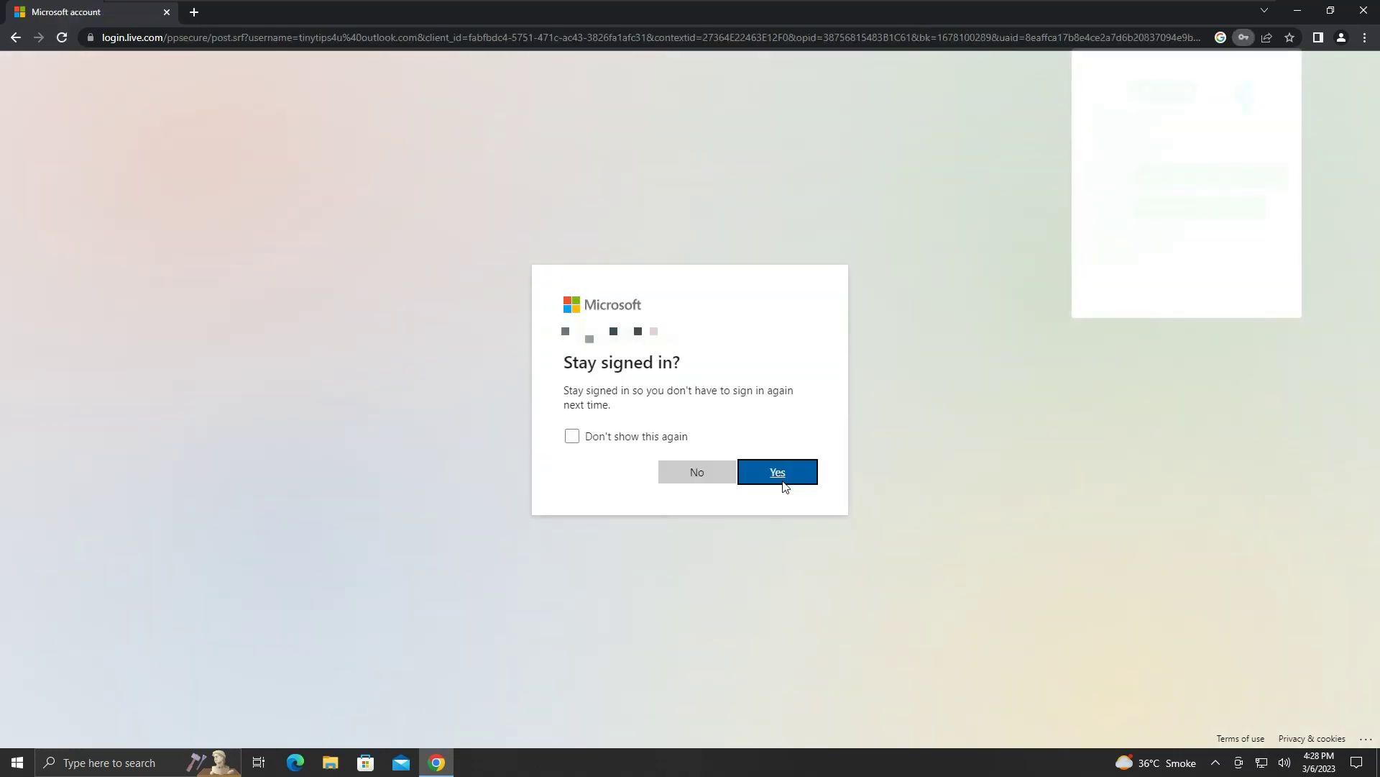
{"action": "left_click", "coordinate": [781, 482]}
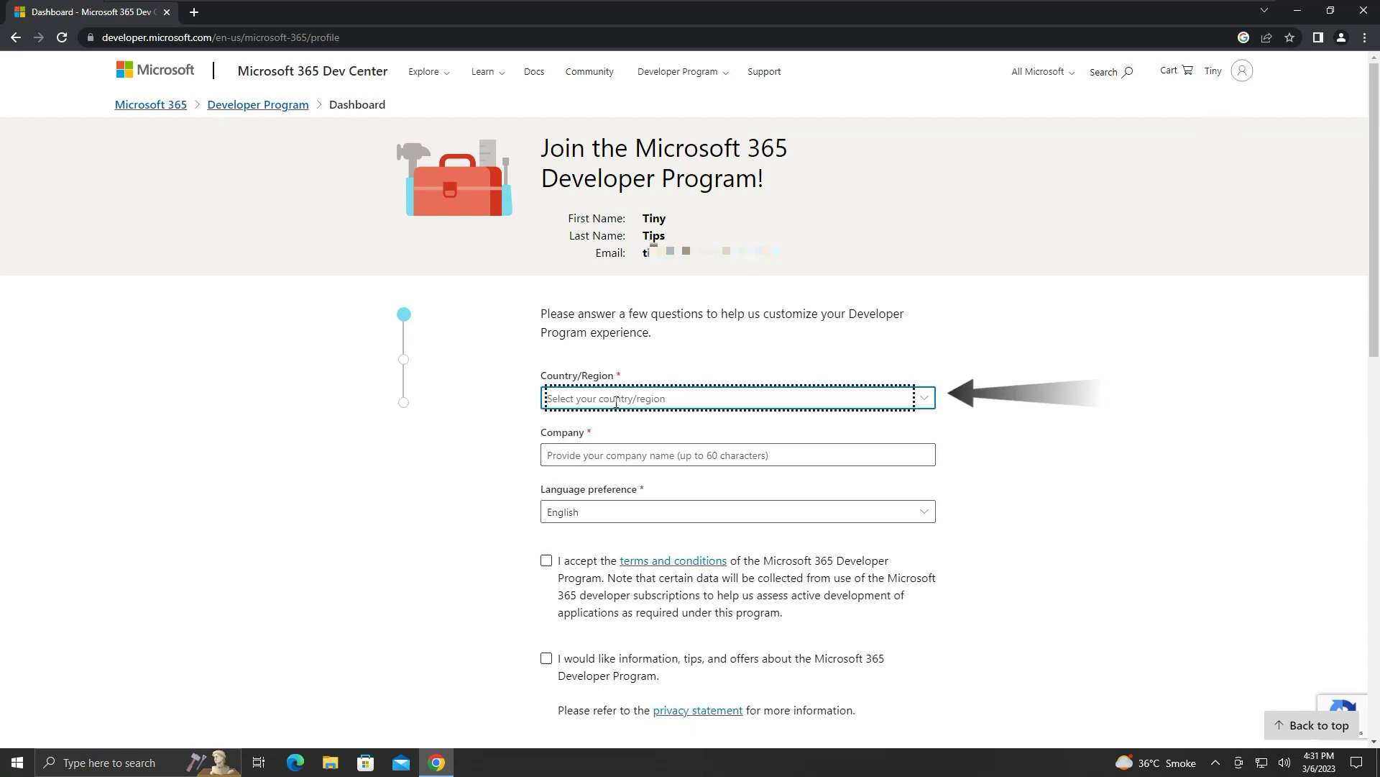
Set the country to India and the company name to 'tinytips'
{"action": "left_click", "coordinate": [925, 400]}
{"action": "scroll", "coordinate": [866, 462], "scroll_direction": "down", "scroll_amount": 15}
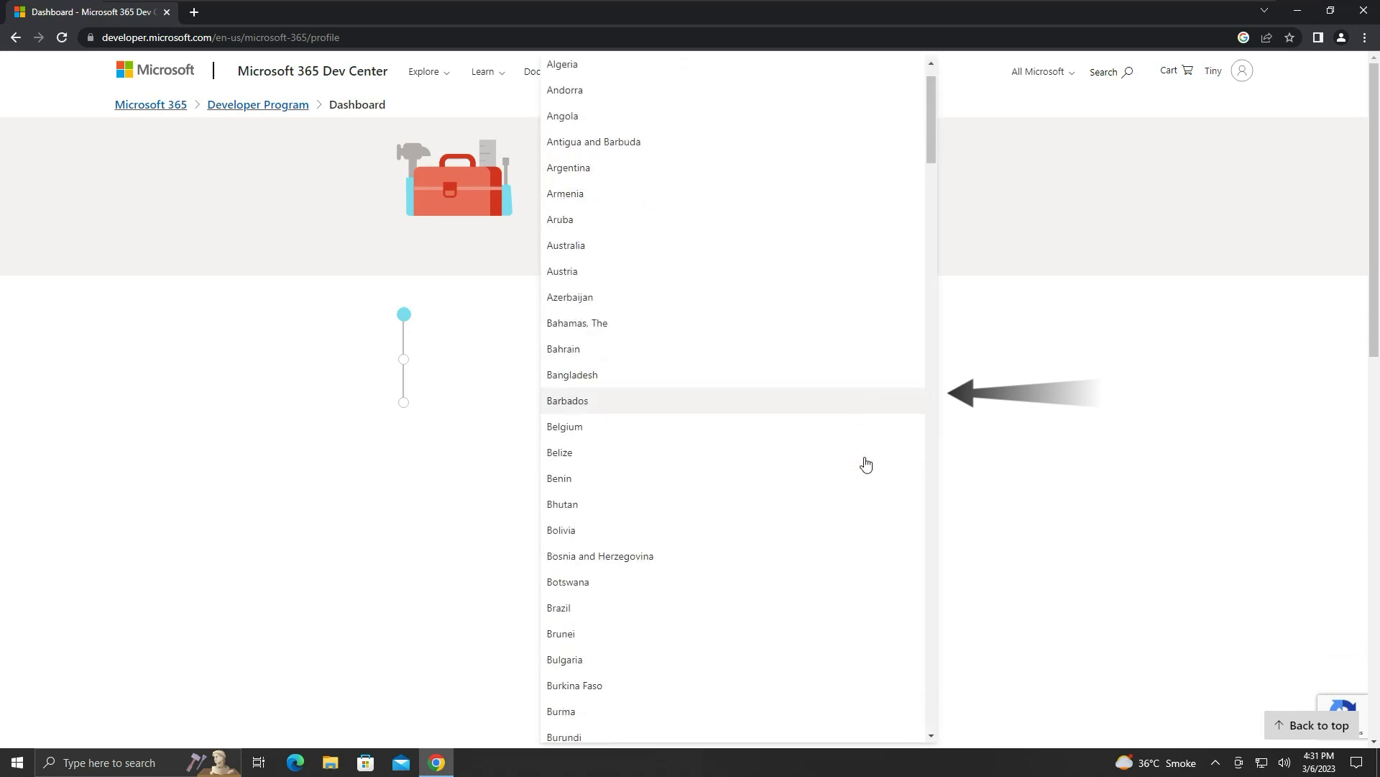
{"action": "scroll", "coordinate": [857, 473], "scroll_direction": "down", "scroll_amount": 1}
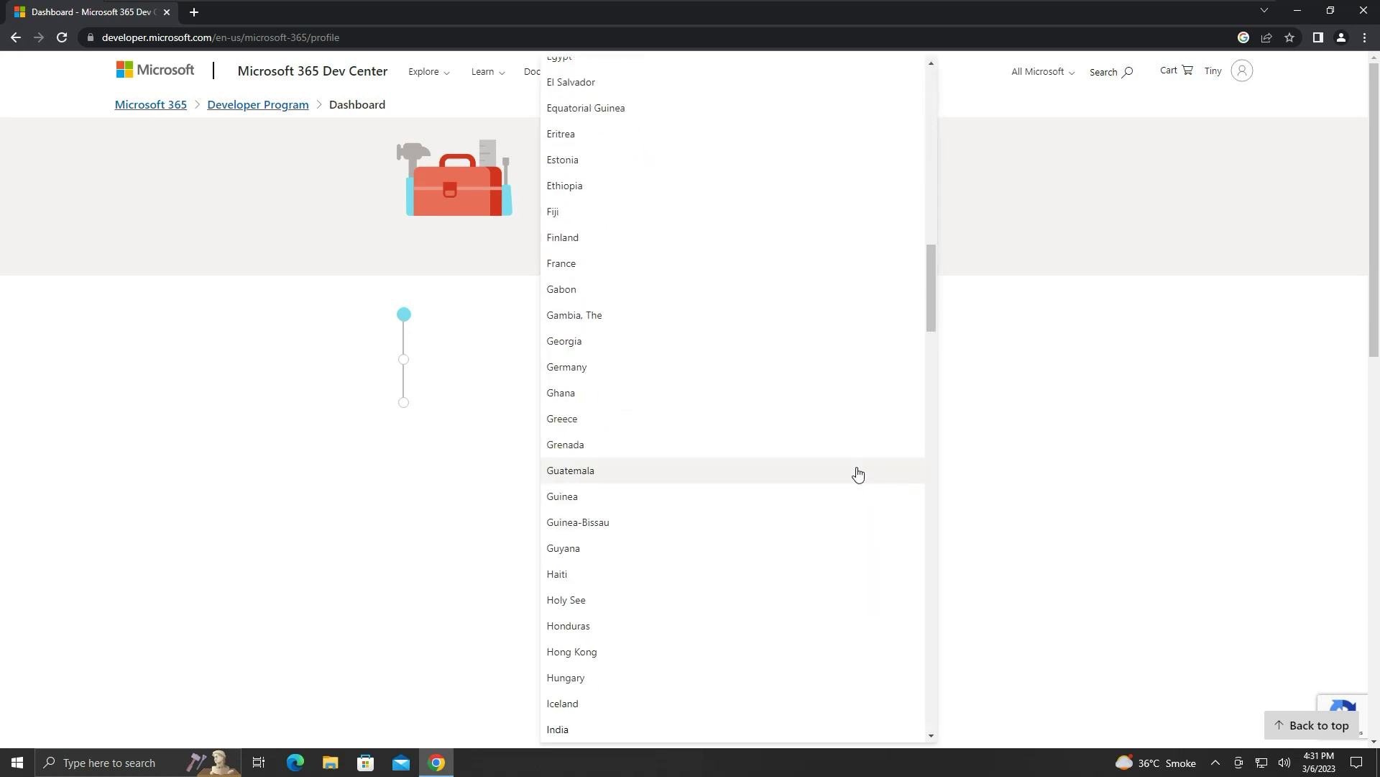
{"action": "left_click", "coordinate": [777, 714]}
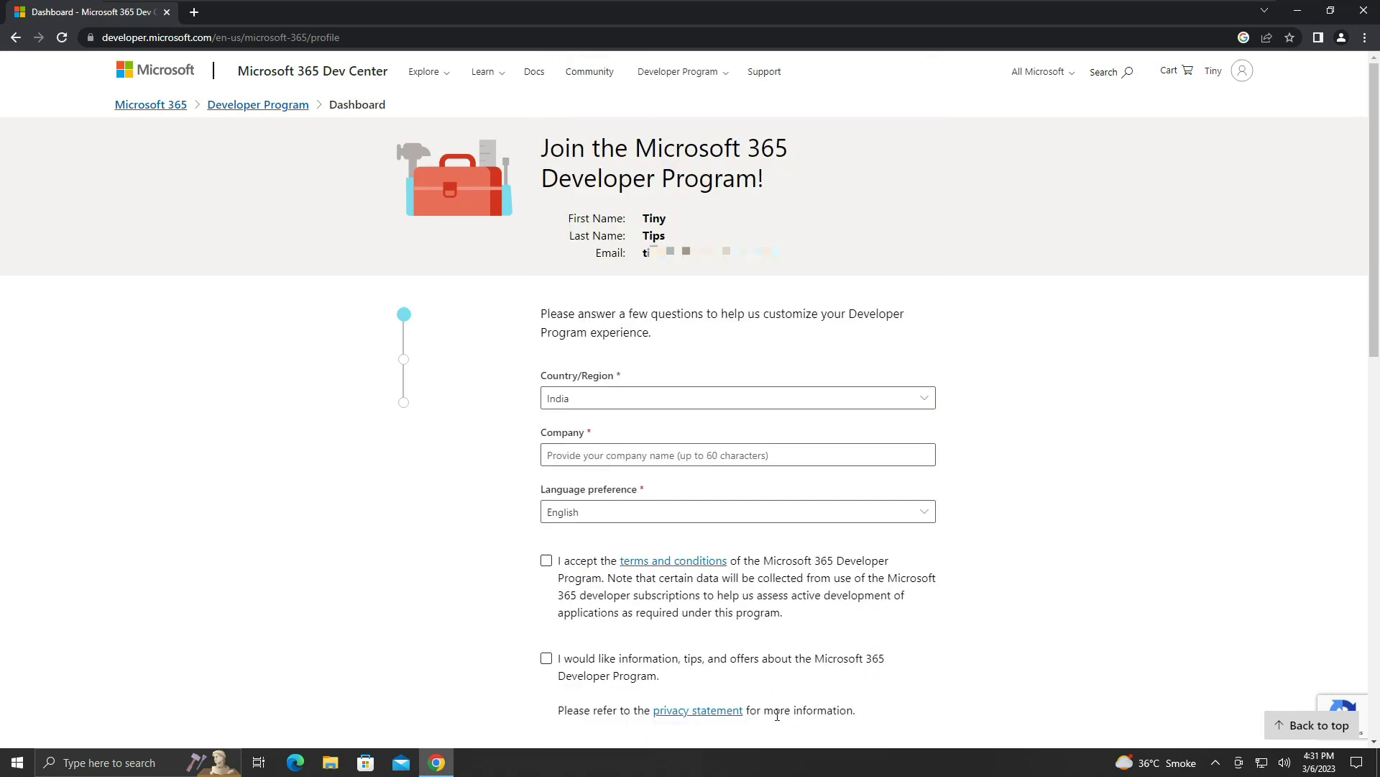
{"action": "left_click", "coordinate": [668, 453]}
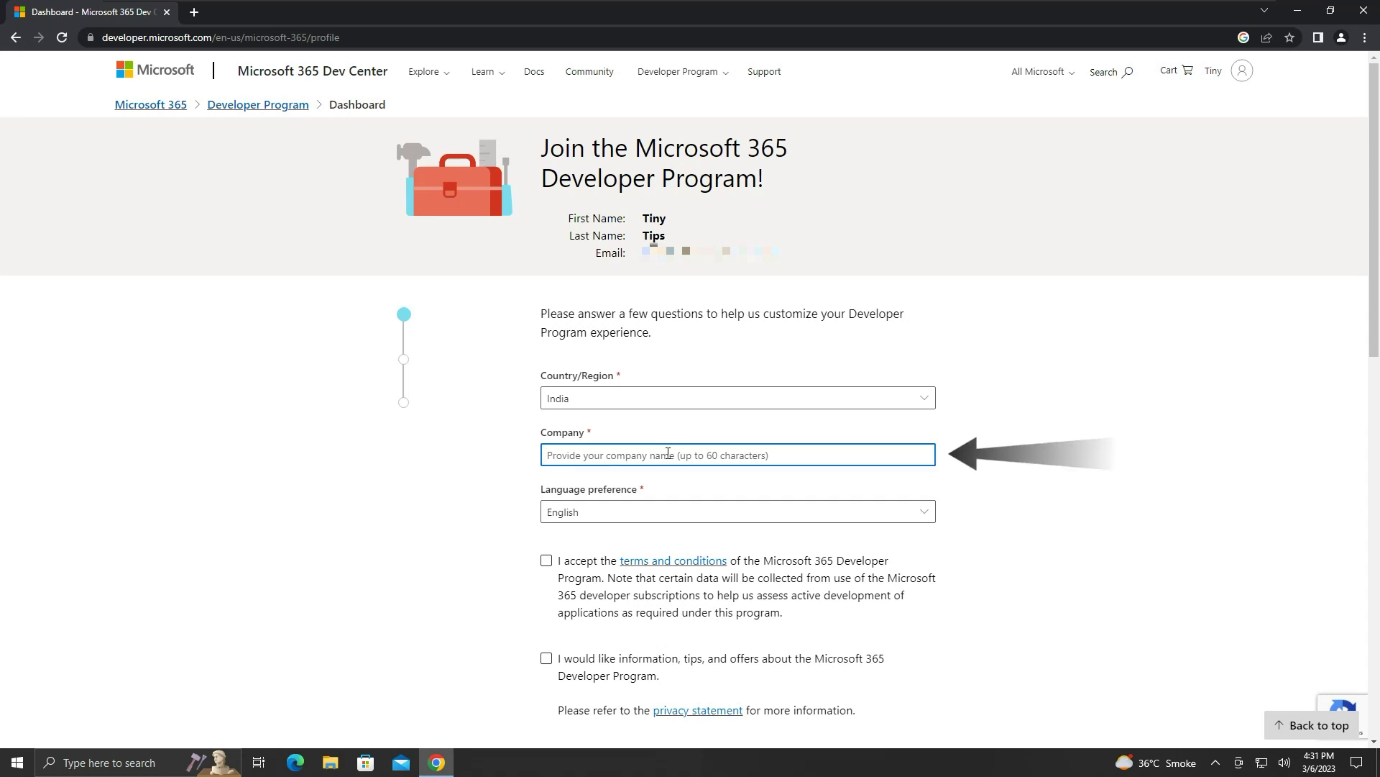
{"action": "type", "text": "tinytips"}
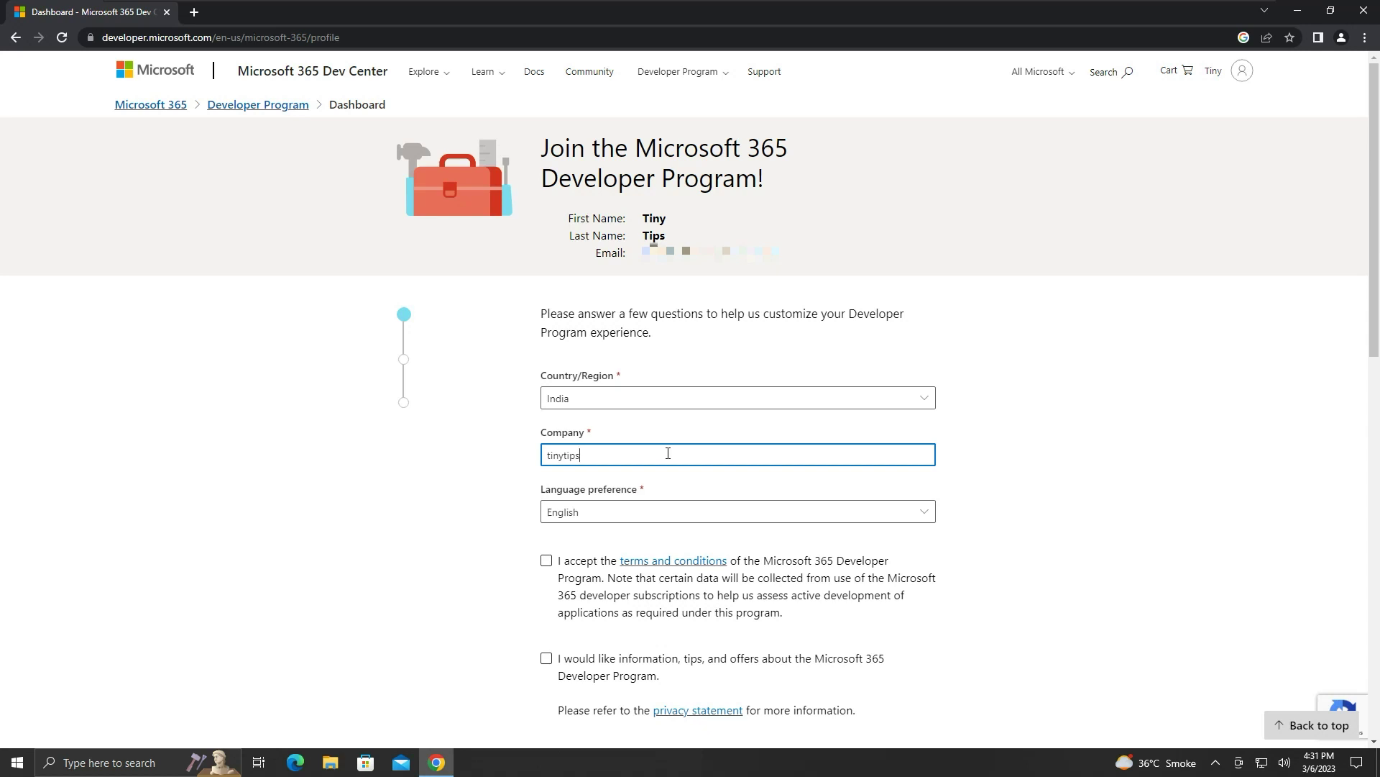
Keep English as the language, accept the terms, opt in to offers, and submit
{"action": "left_click", "coordinate": [639, 513]}
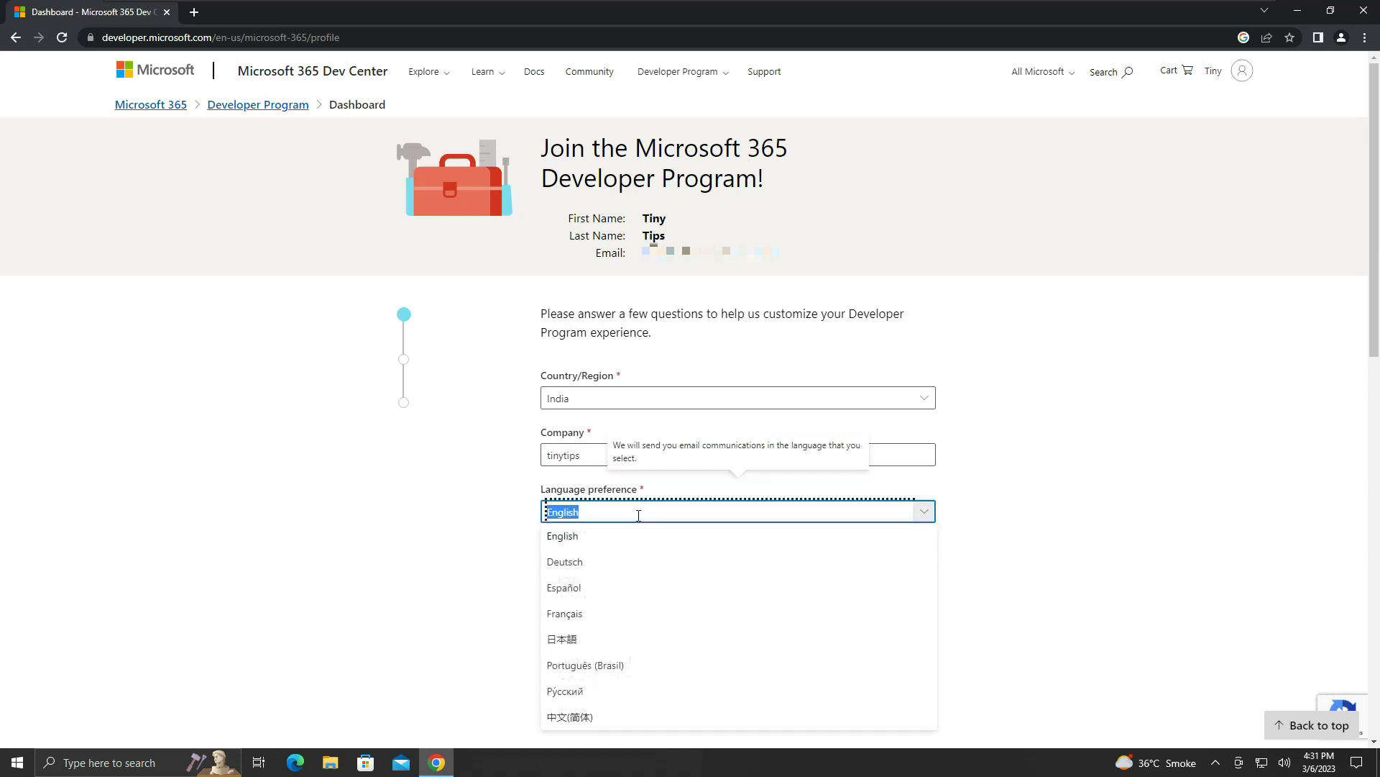
{"action": "left_click", "coordinate": [609, 541]}
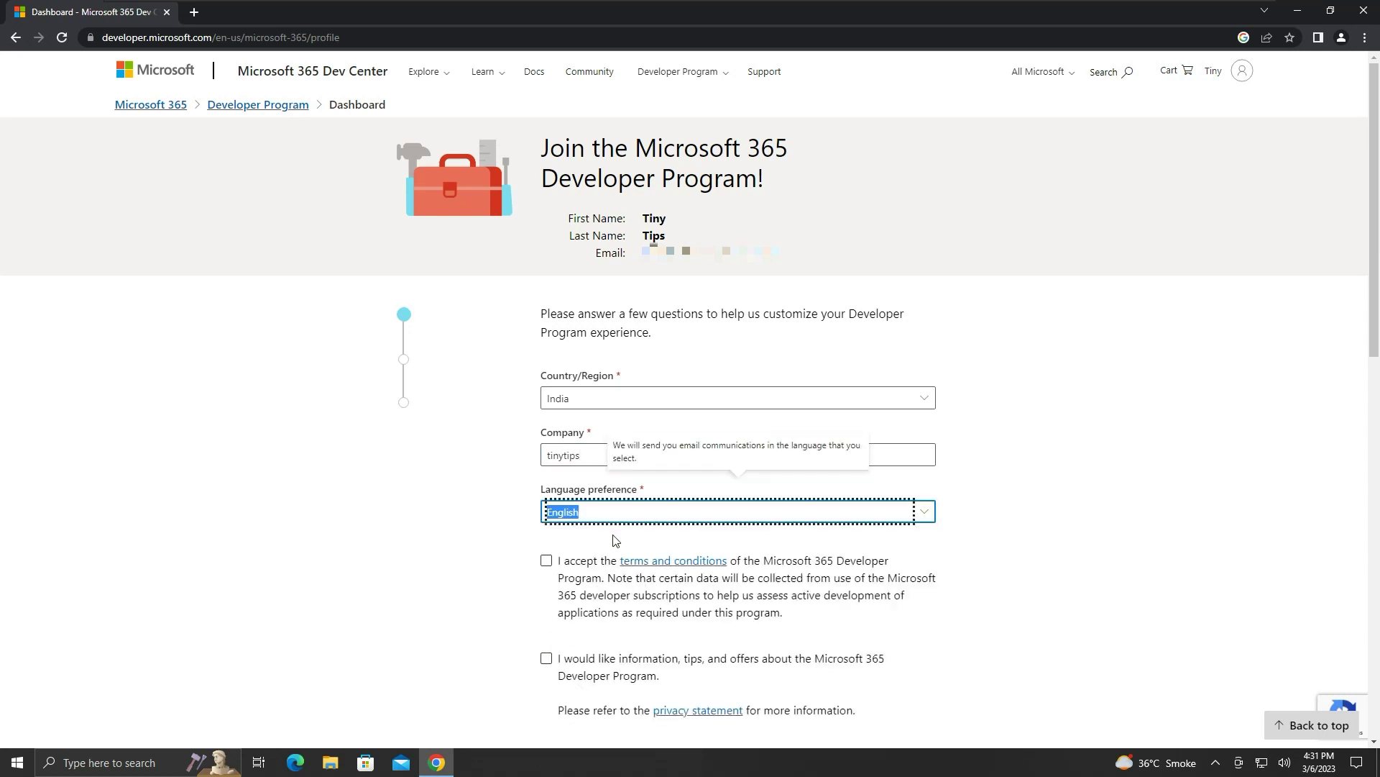
{"action": "left_click", "coordinate": [546, 562]}
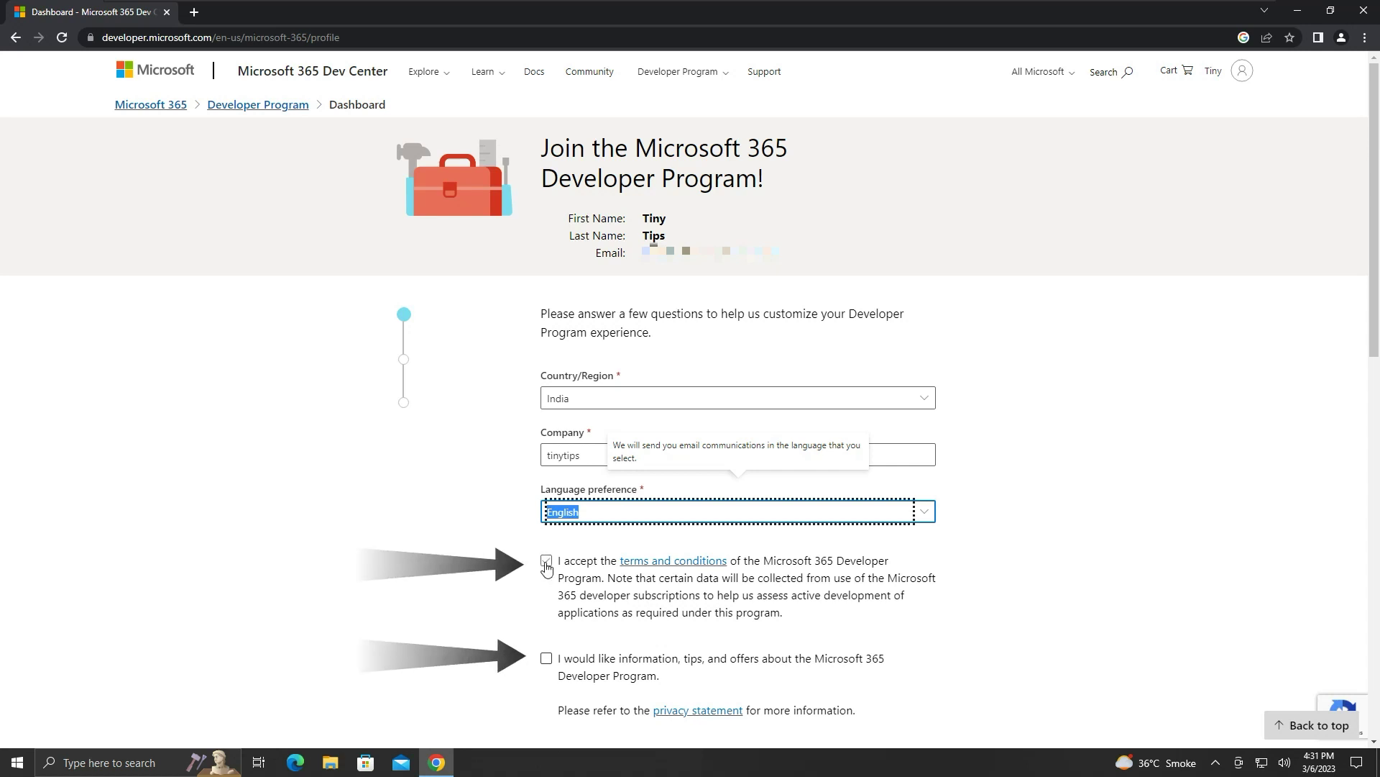
{"action": "left_click", "coordinate": [546, 658]}
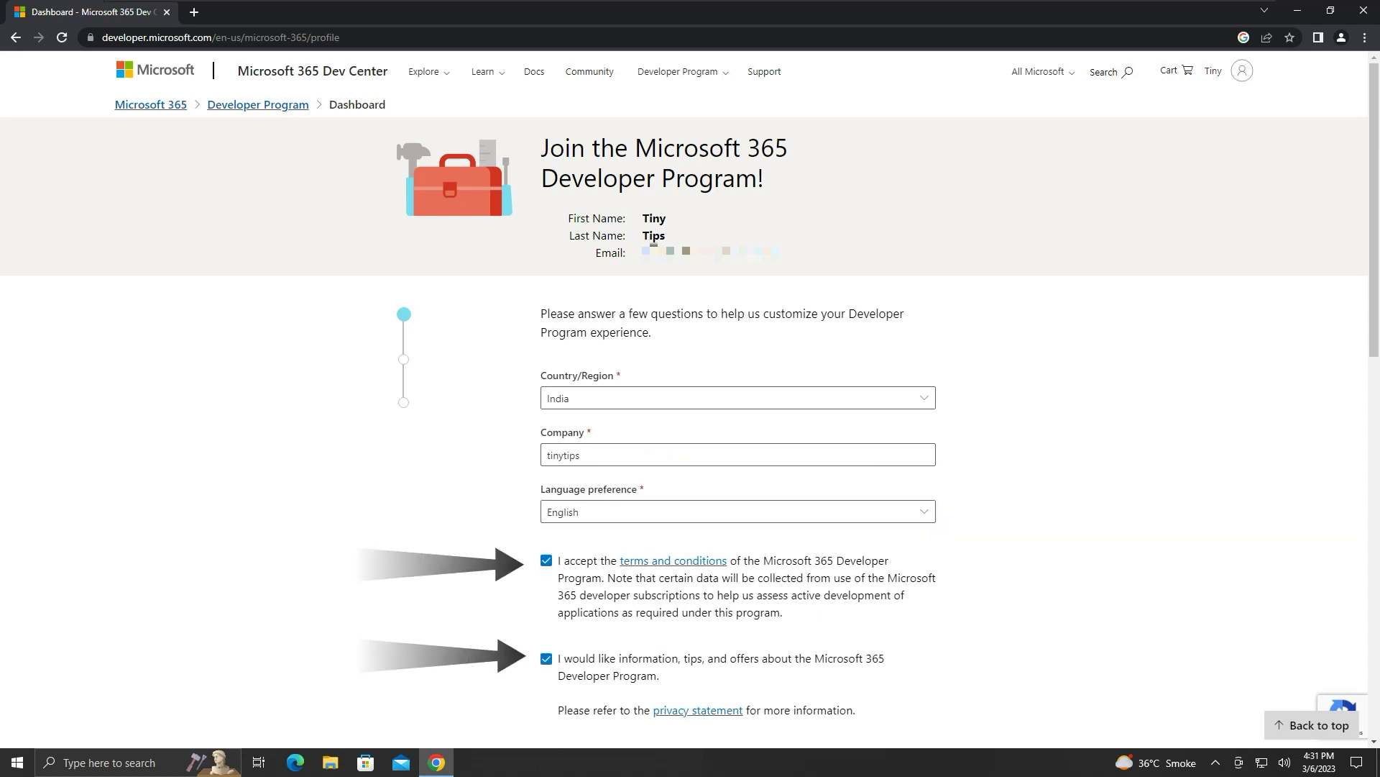
{"action": "scroll", "coordinate": [1007, 585], "scroll_direction": "down", "scroll_amount": 2}
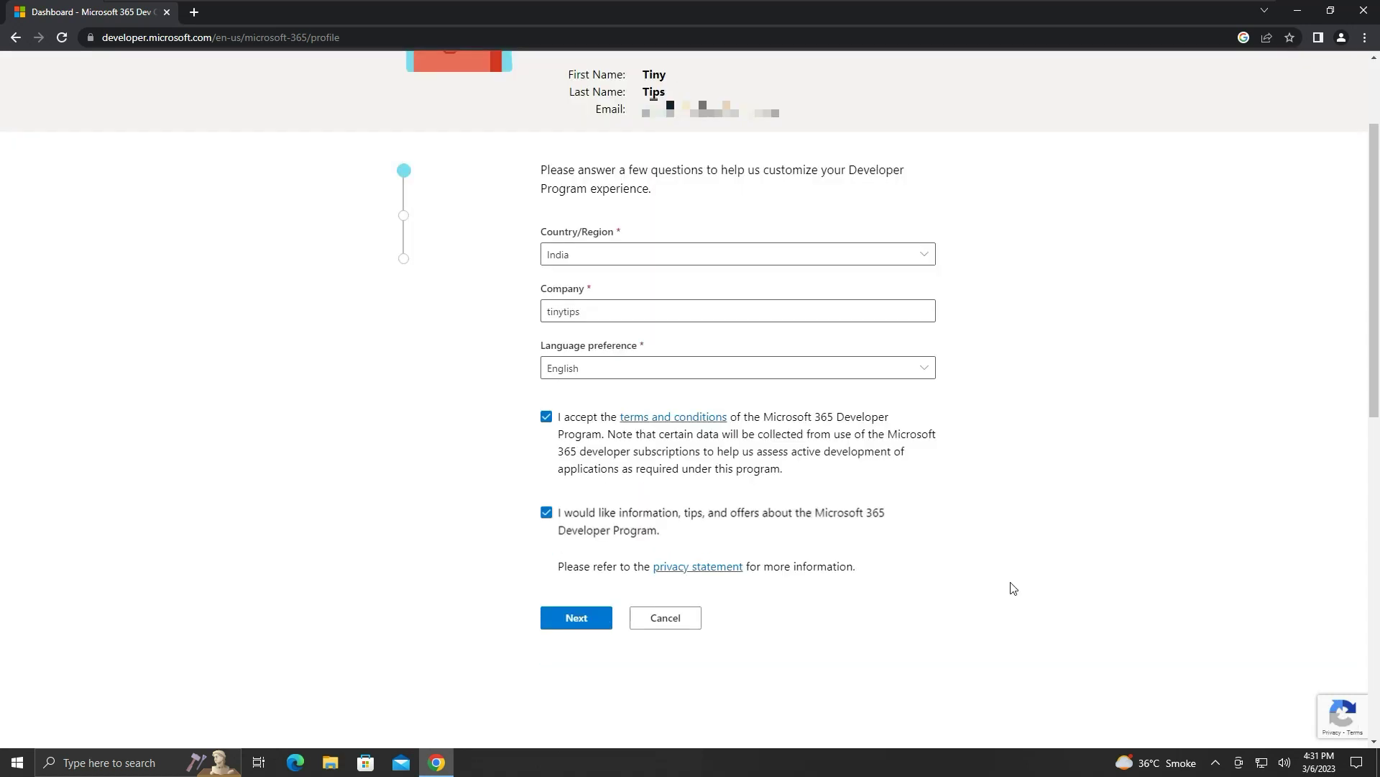
{"action": "left_click", "coordinate": [568, 628]}
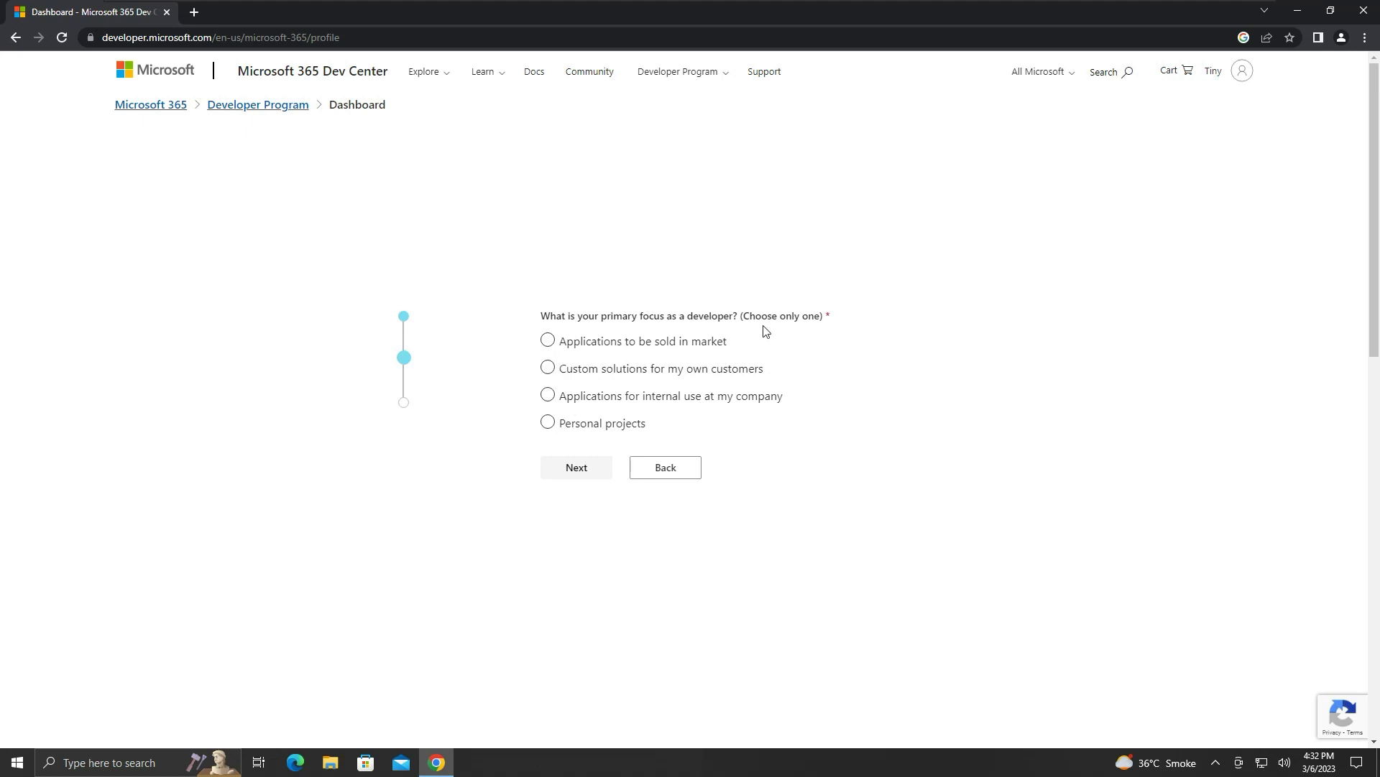
Choose 'Custom solutions for my own customers' as the developer focus
{"action": "left_click", "coordinate": [550, 370]}
{"action": "left_click", "coordinate": [551, 369]}
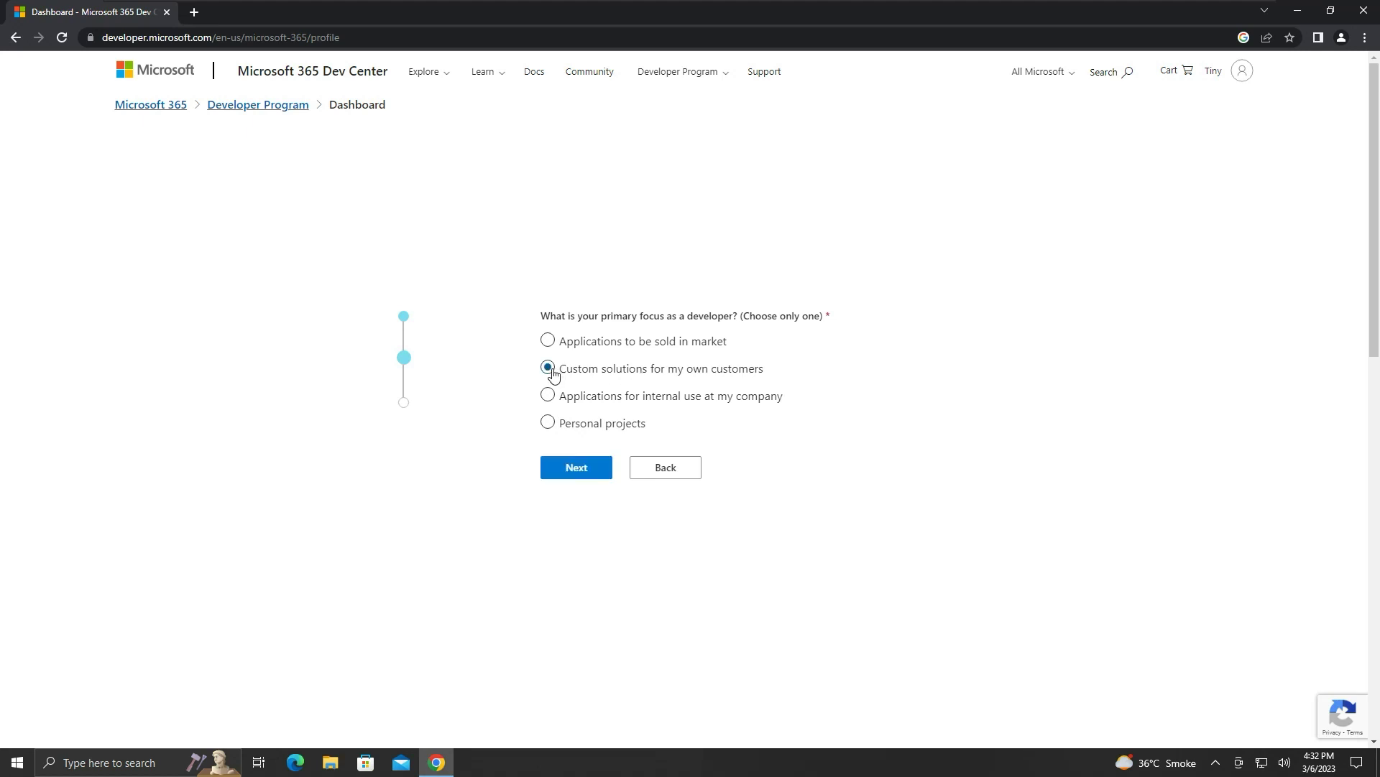
{"action": "left_click", "coordinate": [577, 469]}
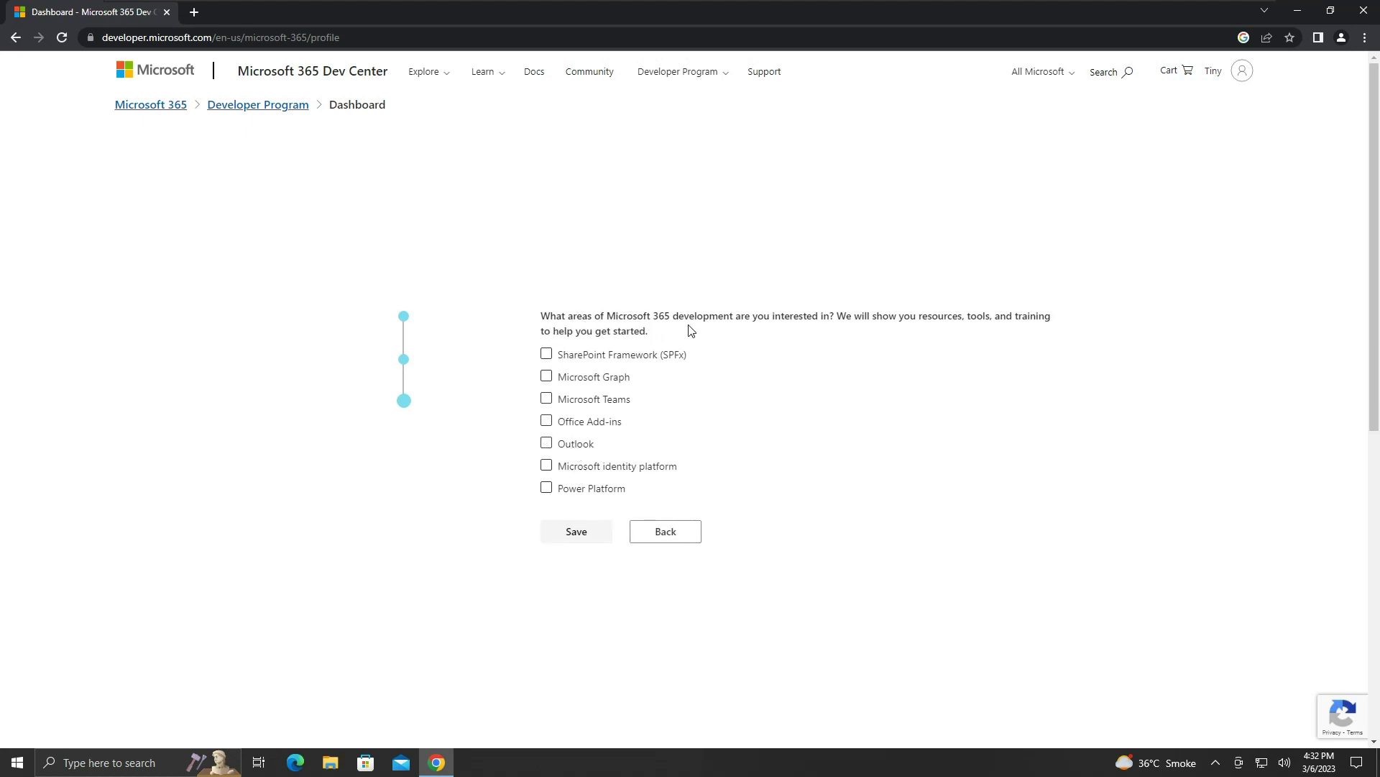
Select Microsoft Teams as the only development area and save
{"action": "left_click", "coordinate": [715, 355]}
{"action": "left_click", "coordinate": [714, 357]}
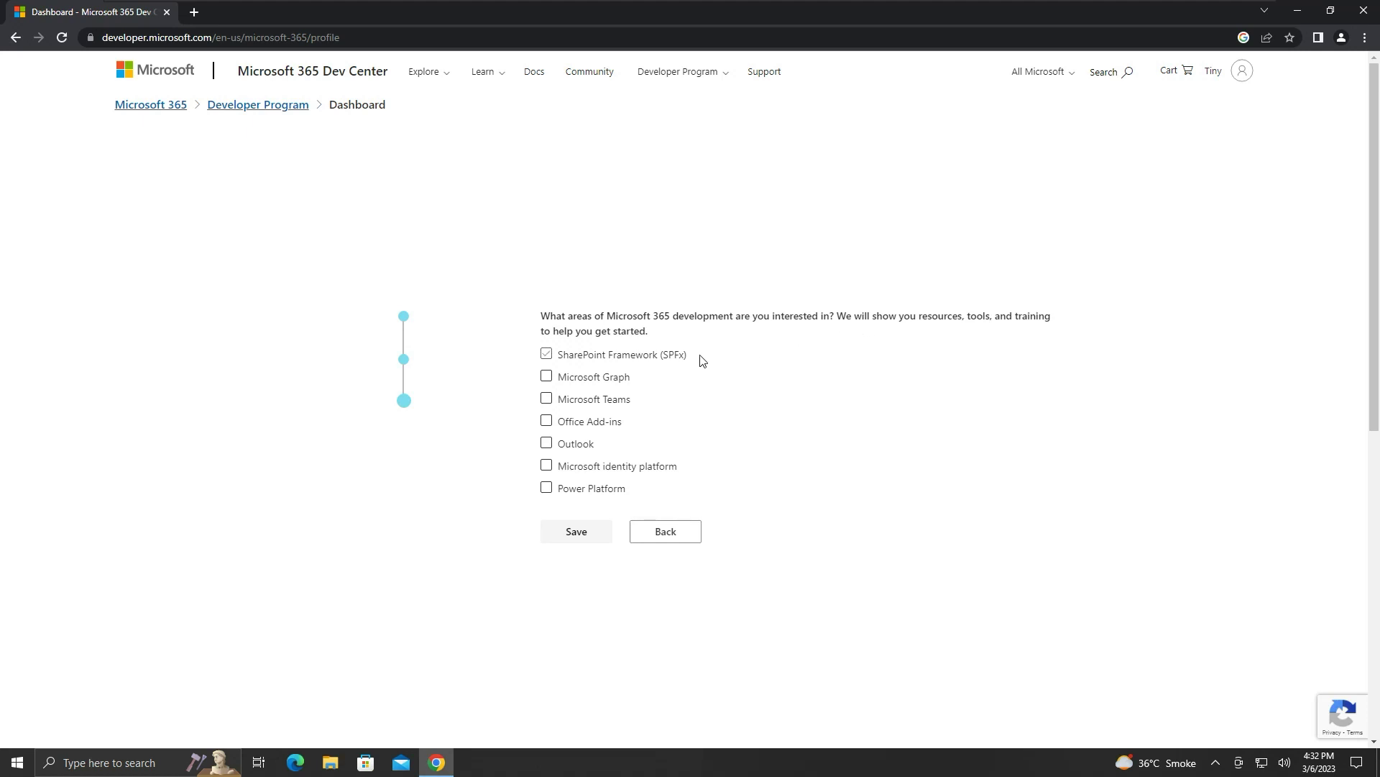
{"action": "left_click", "coordinate": [547, 400]}
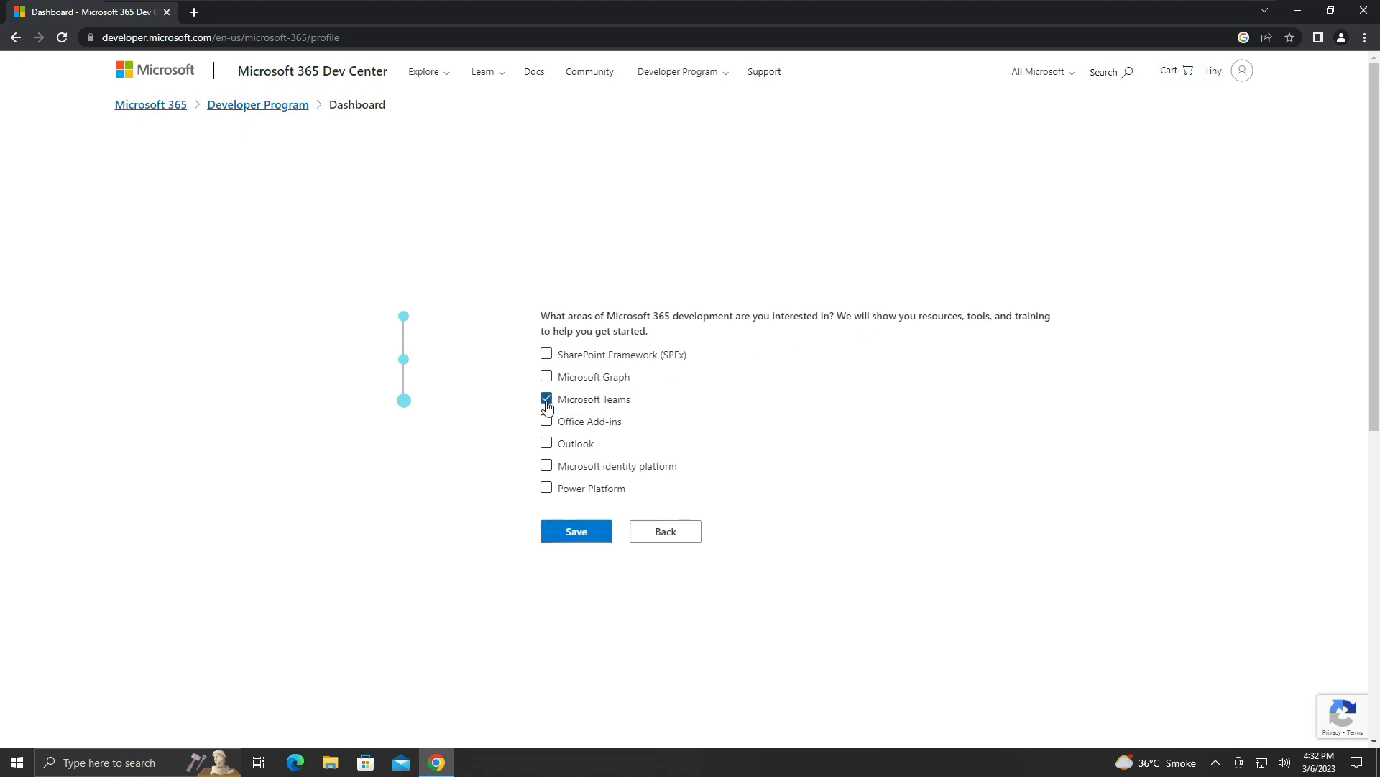
{"action": "left_click", "coordinate": [576, 531]}
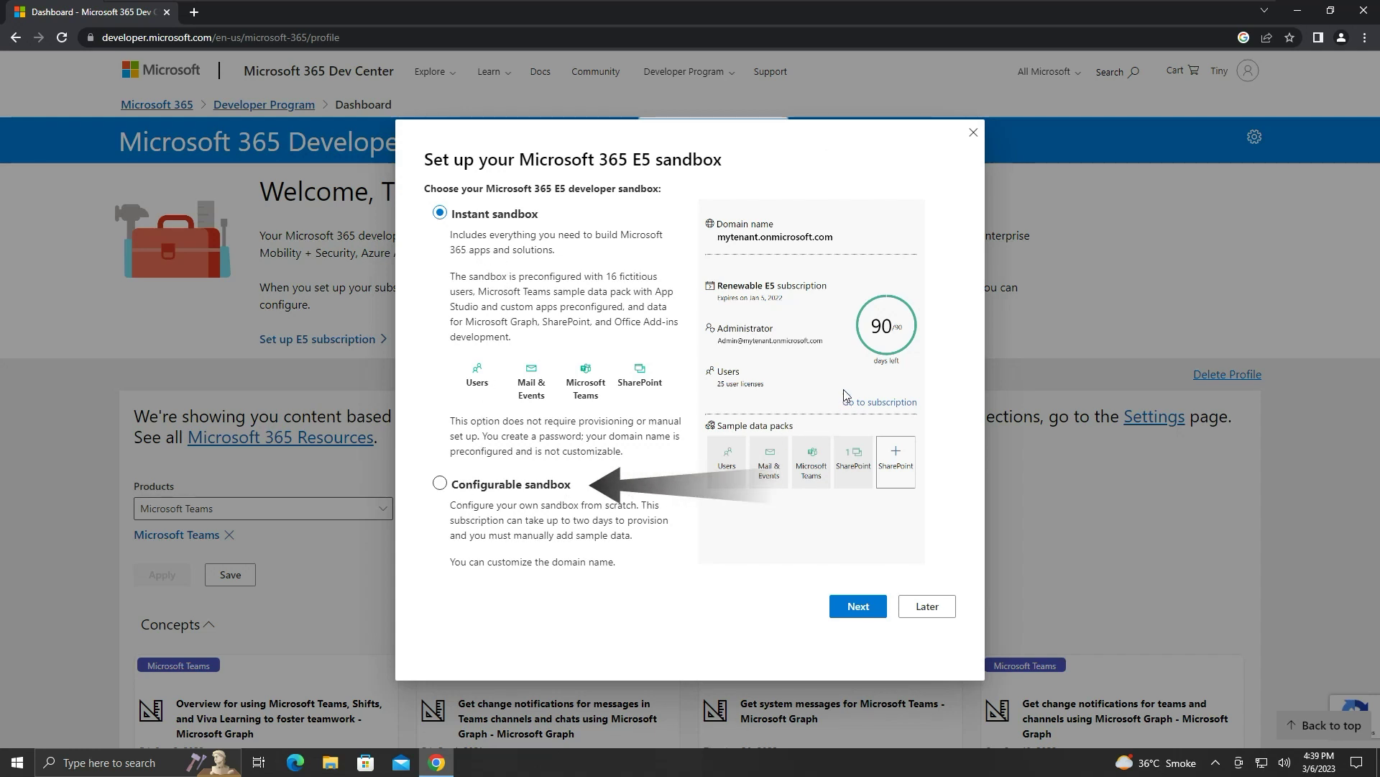
Choose Configurable sandbox and proceed to its details form
{"action": "left_click", "coordinate": [441, 485]}
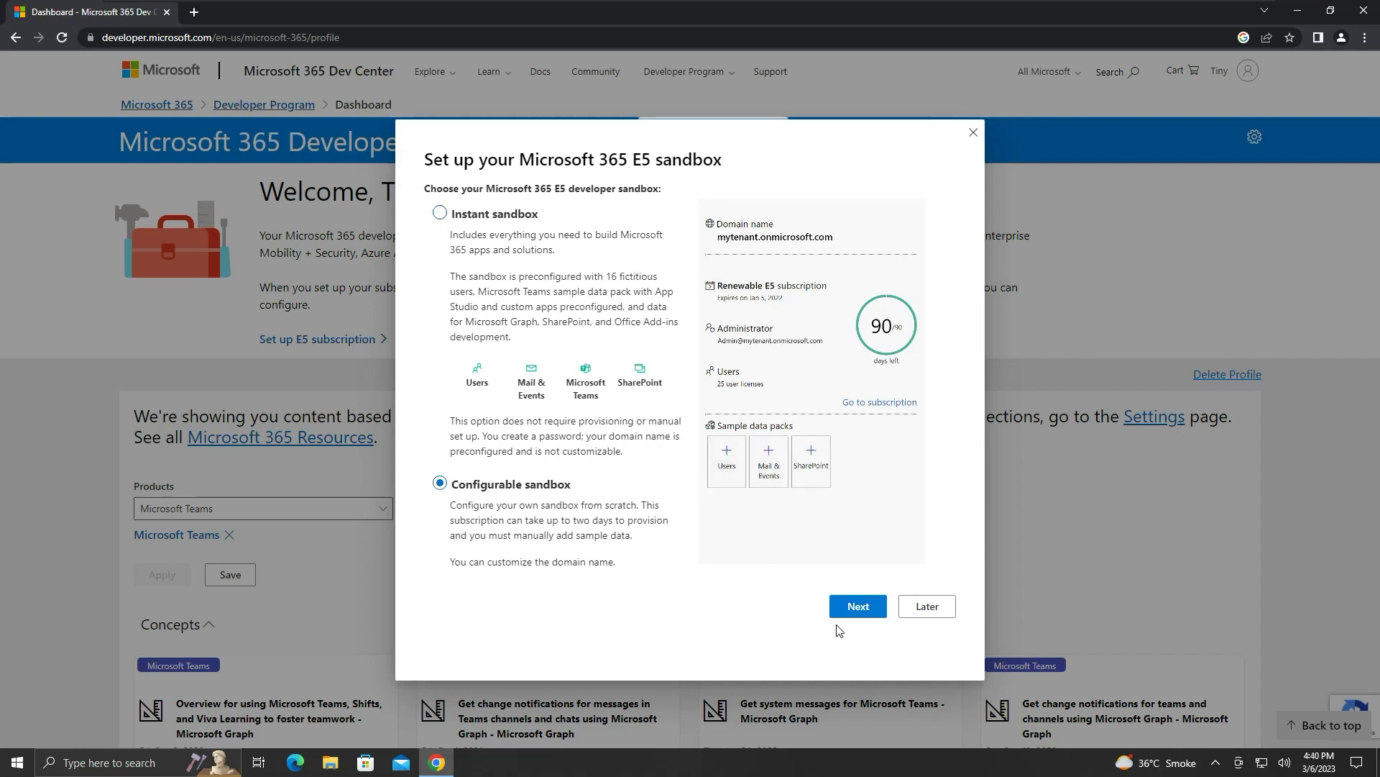
{"action": "left_click", "coordinate": [850, 611]}
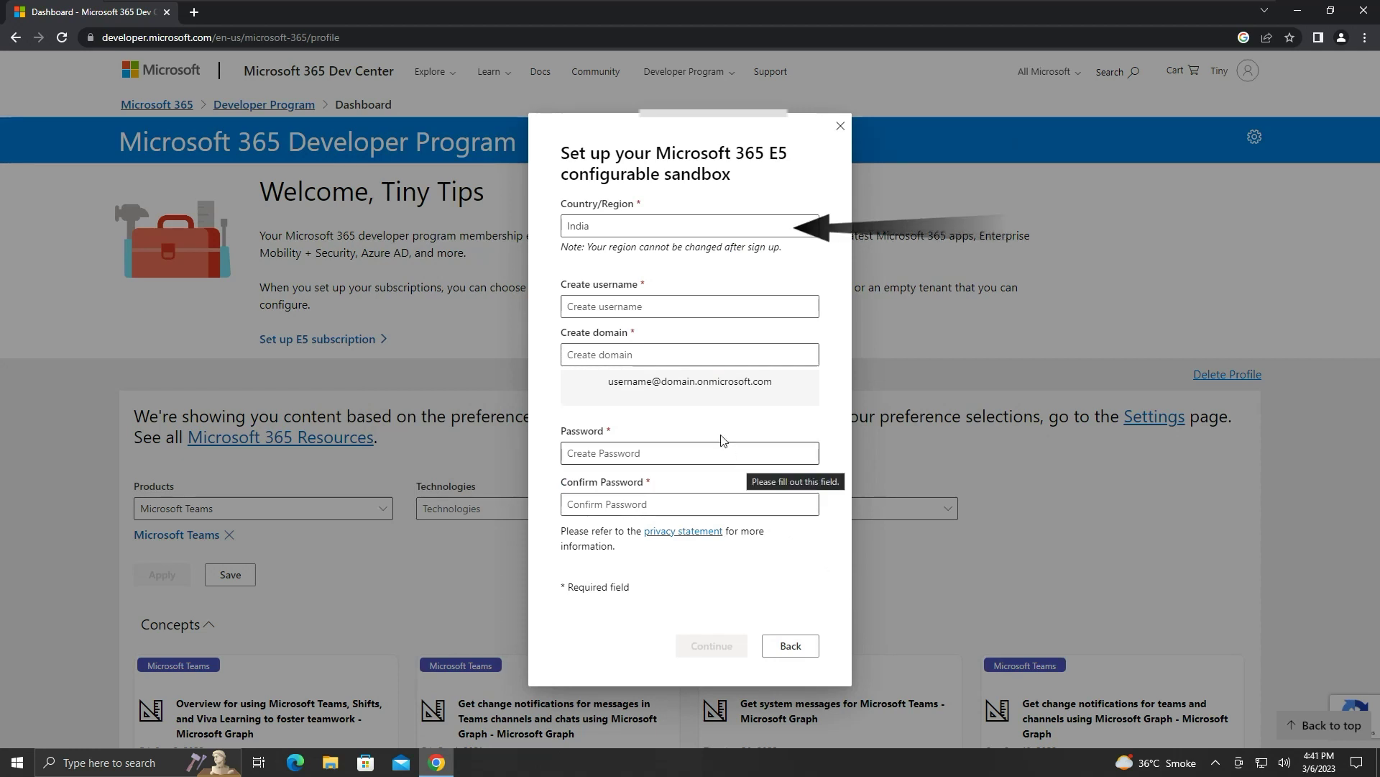
Enter sandbox username tinytips4u, domain tinytips, a password and its confirmation
{"action": "left_click", "coordinate": [648, 308]}
{"action": "type", "text": "tinytips4"}
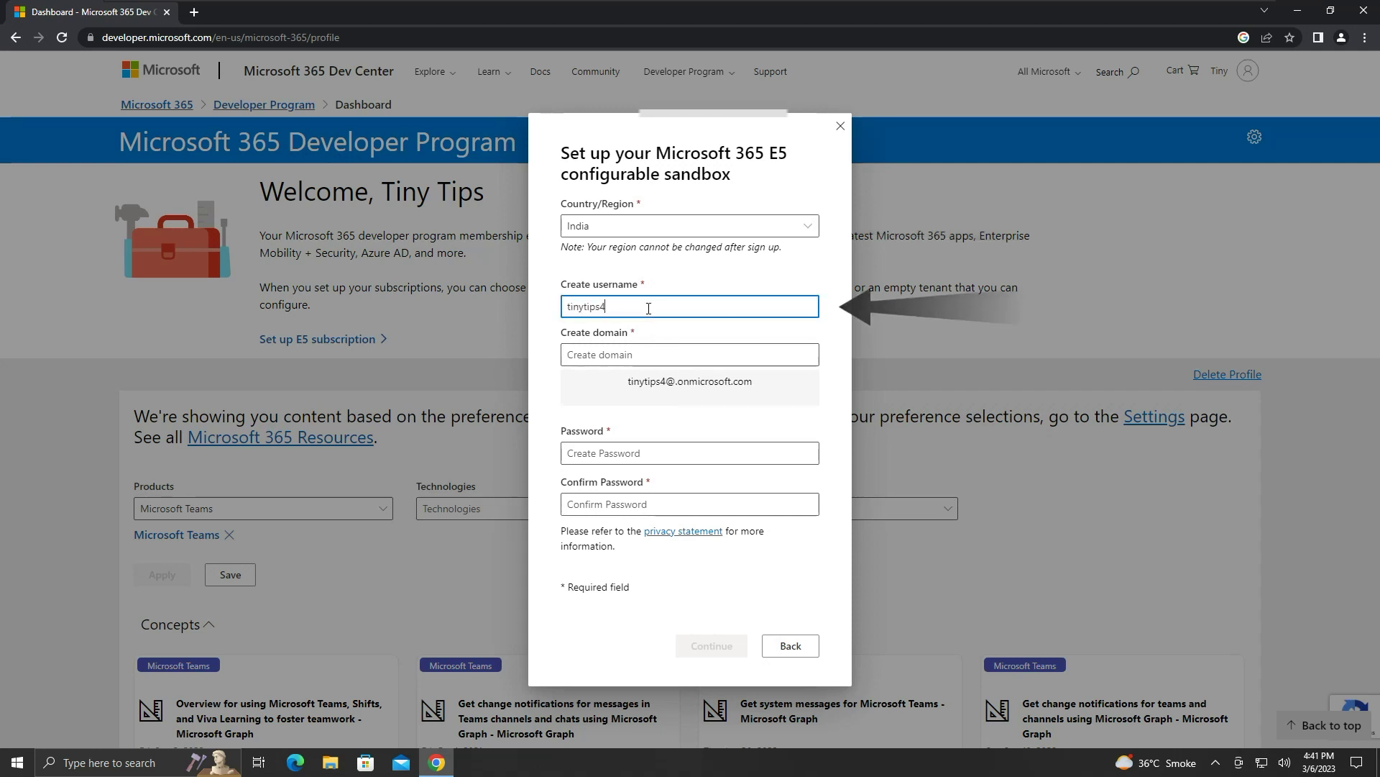
{"action": "type", "text": "u"}
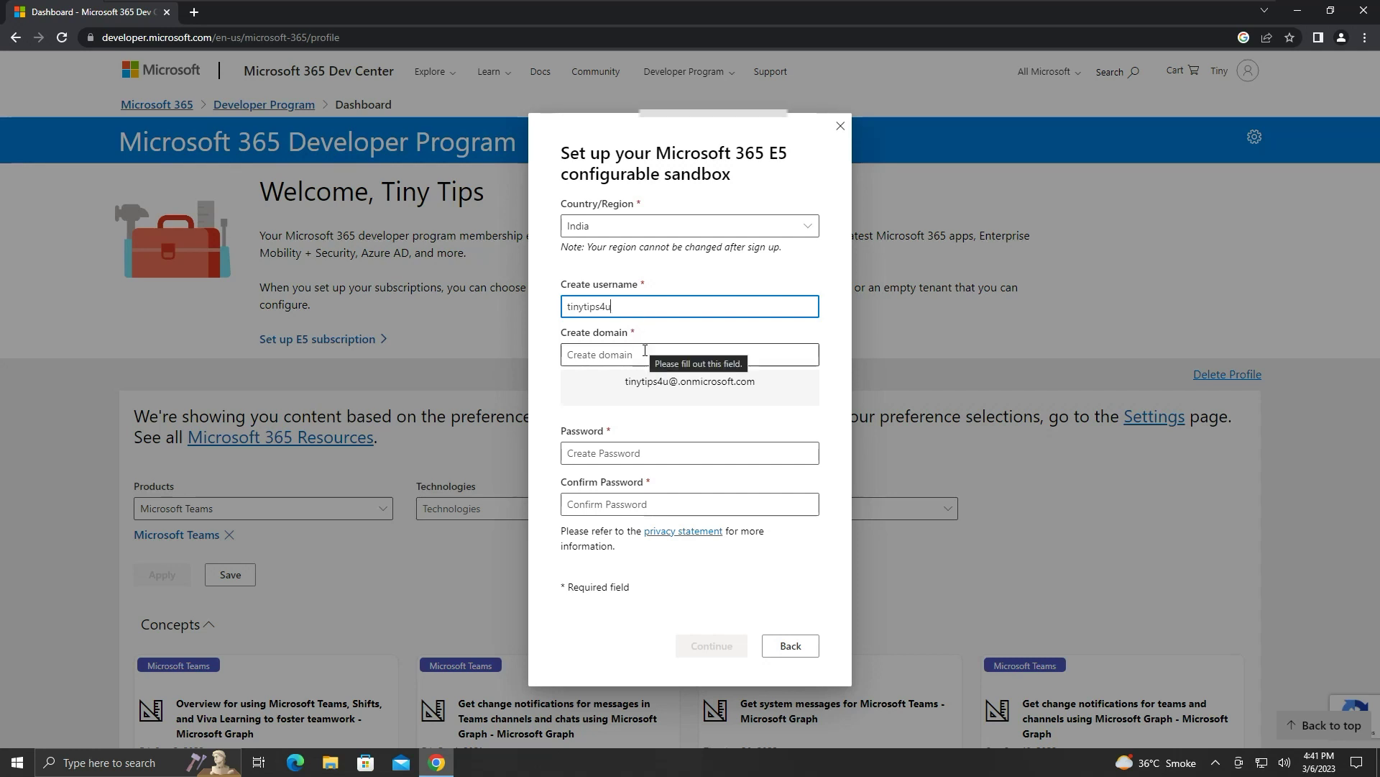
{"action": "left_click", "coordinate": [645, 353]}
{"action": "type", "text": "tinytips"}
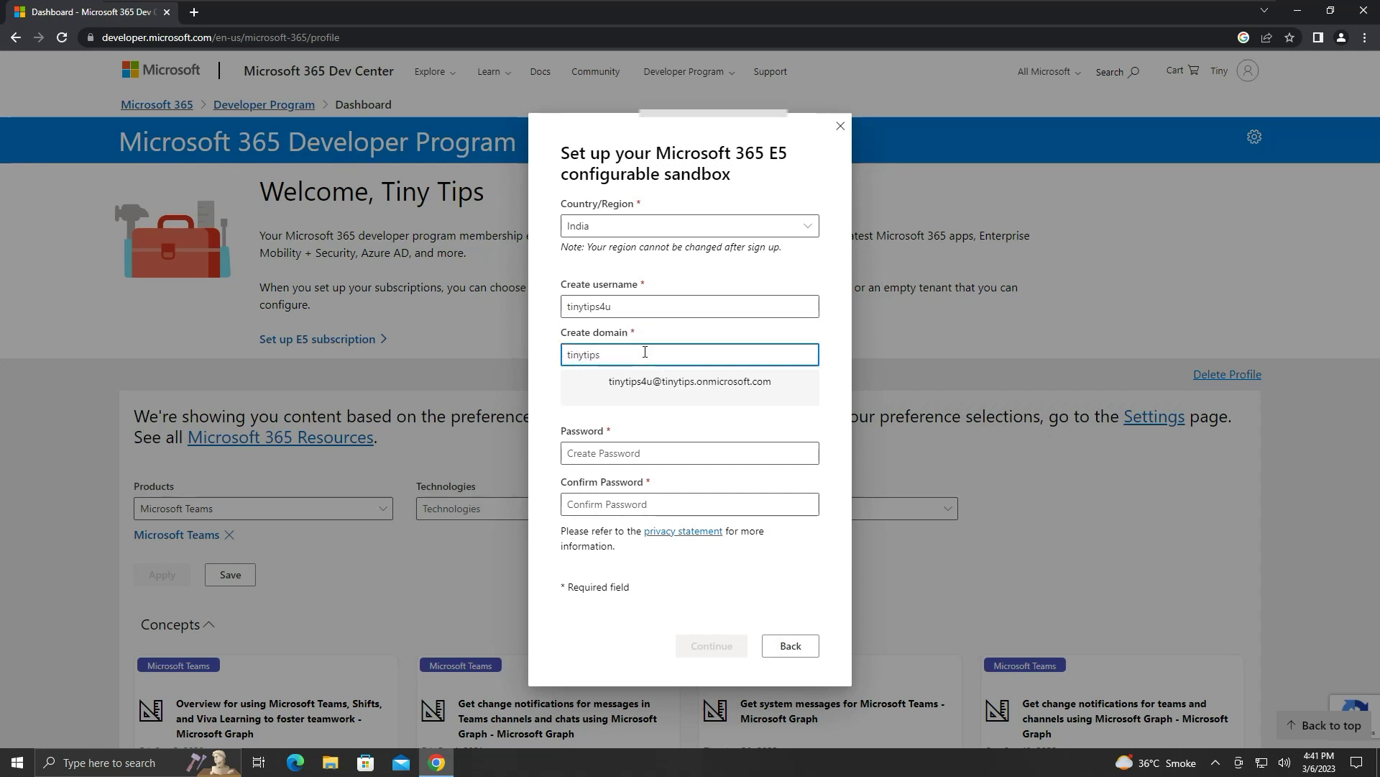
{"action": "left_click", "coordinate": [649, 450]}
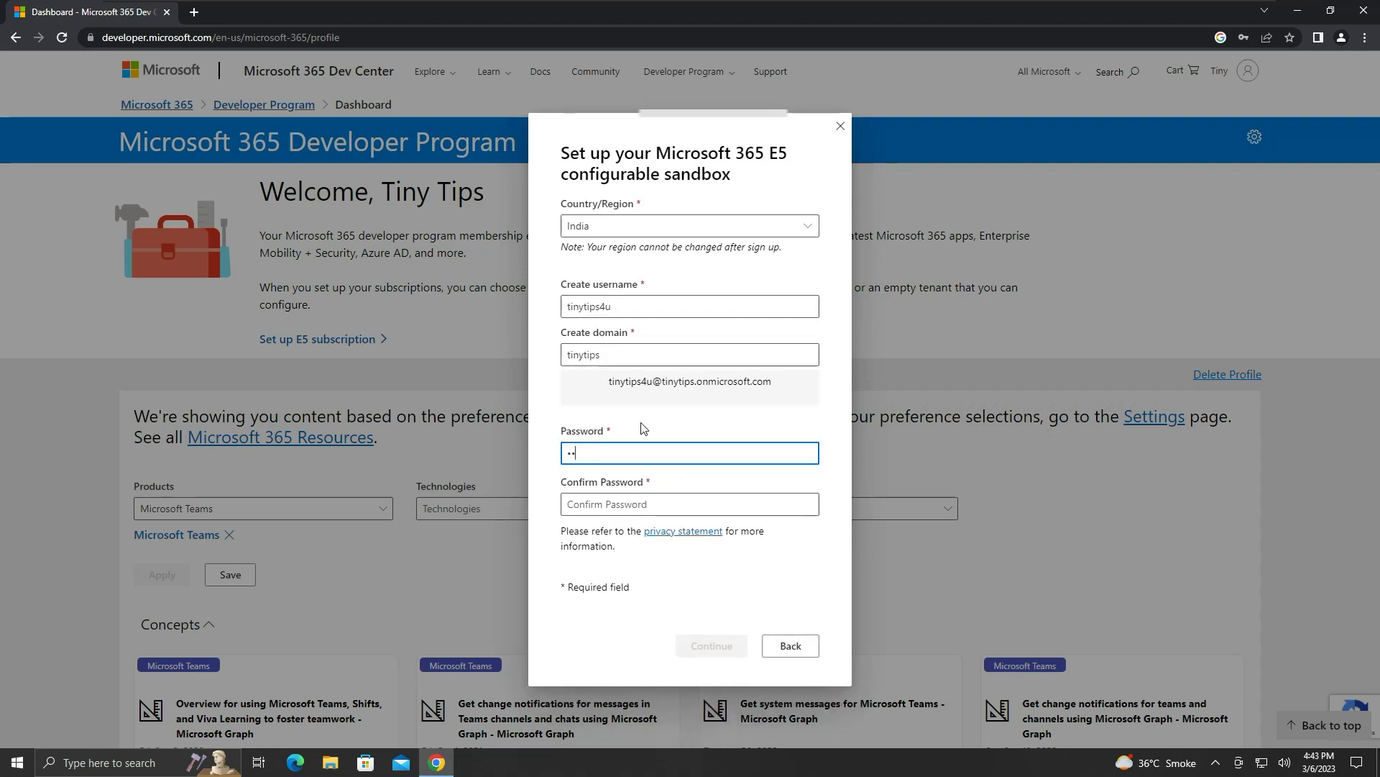
{"action": "type", "text": "****"}
{"action": "type", "text": "*****"}
{"action": "left_click", "coordinate": [657, 506]}
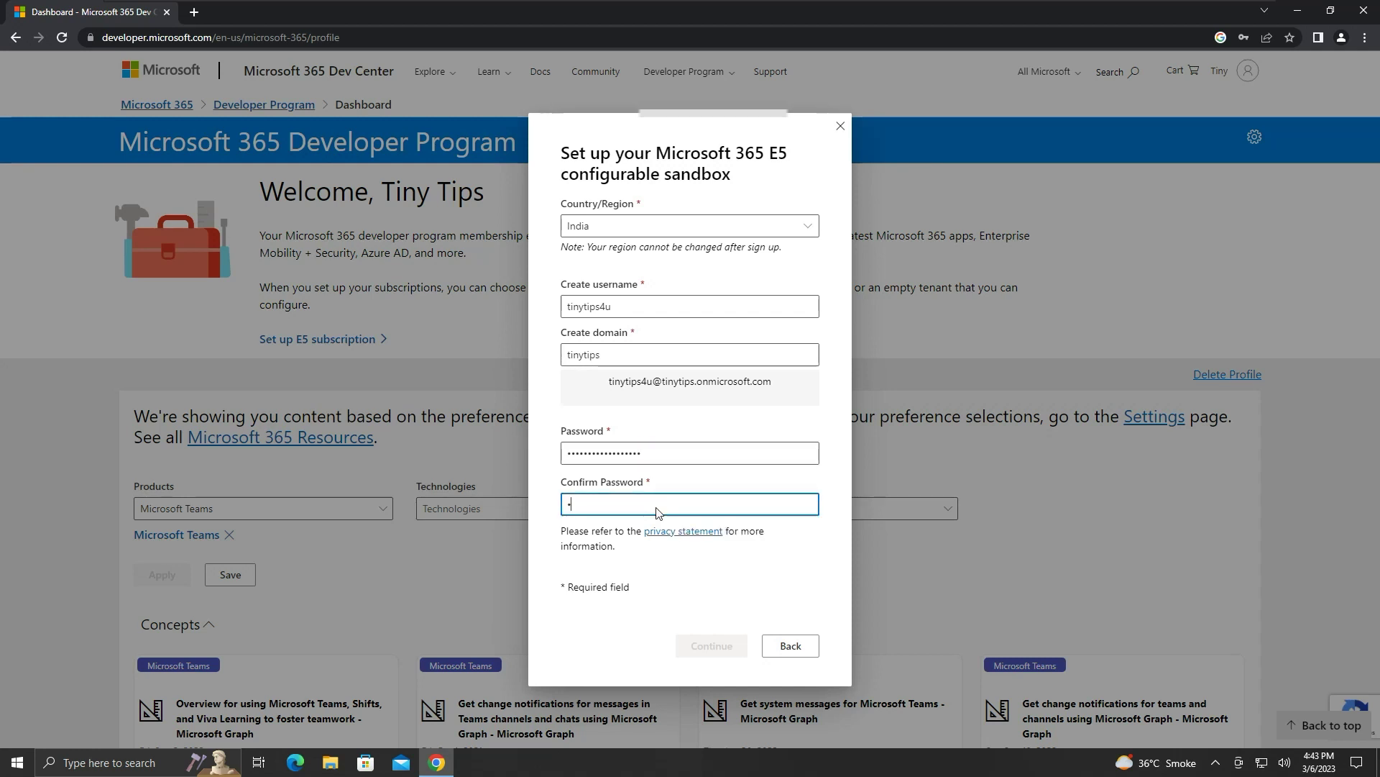
{"action": "type", "text": "•••"}
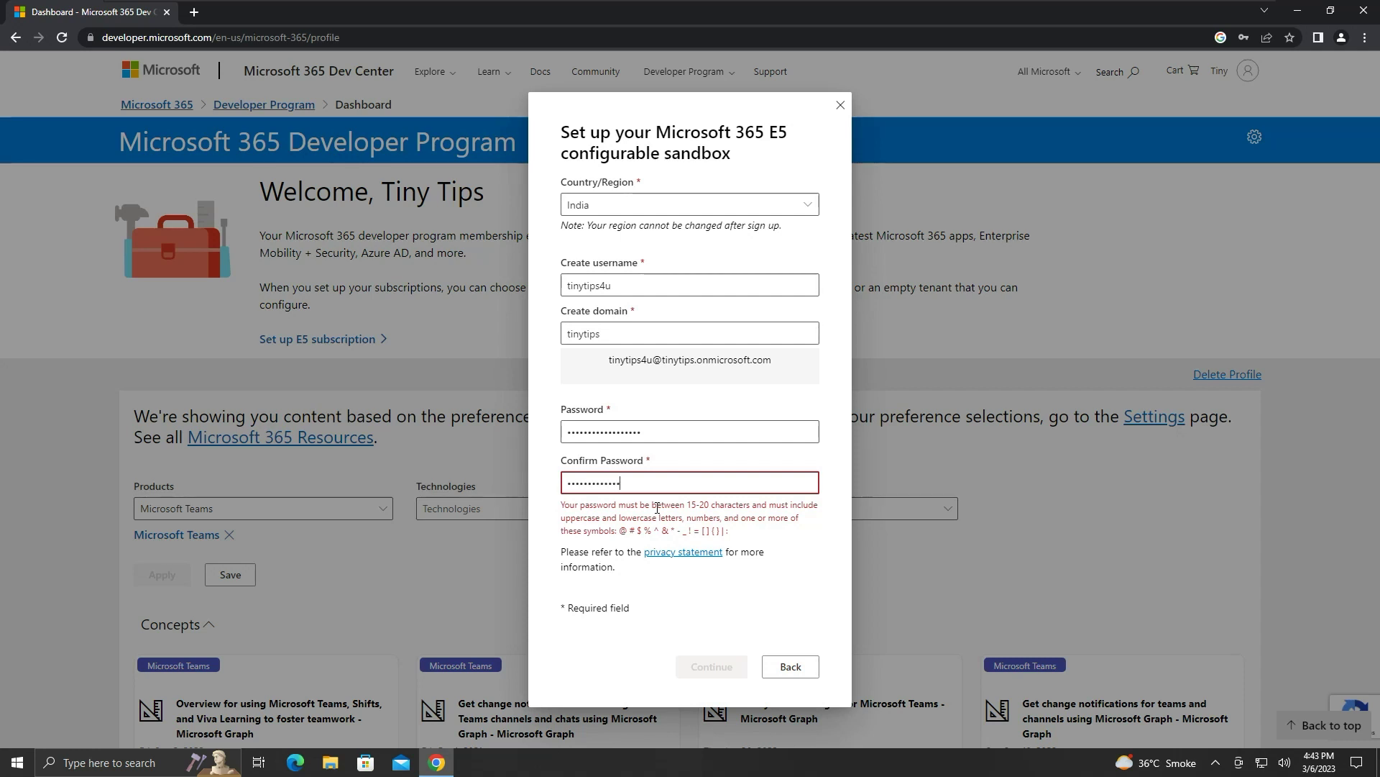
{"action": "type", "text": "•••"}
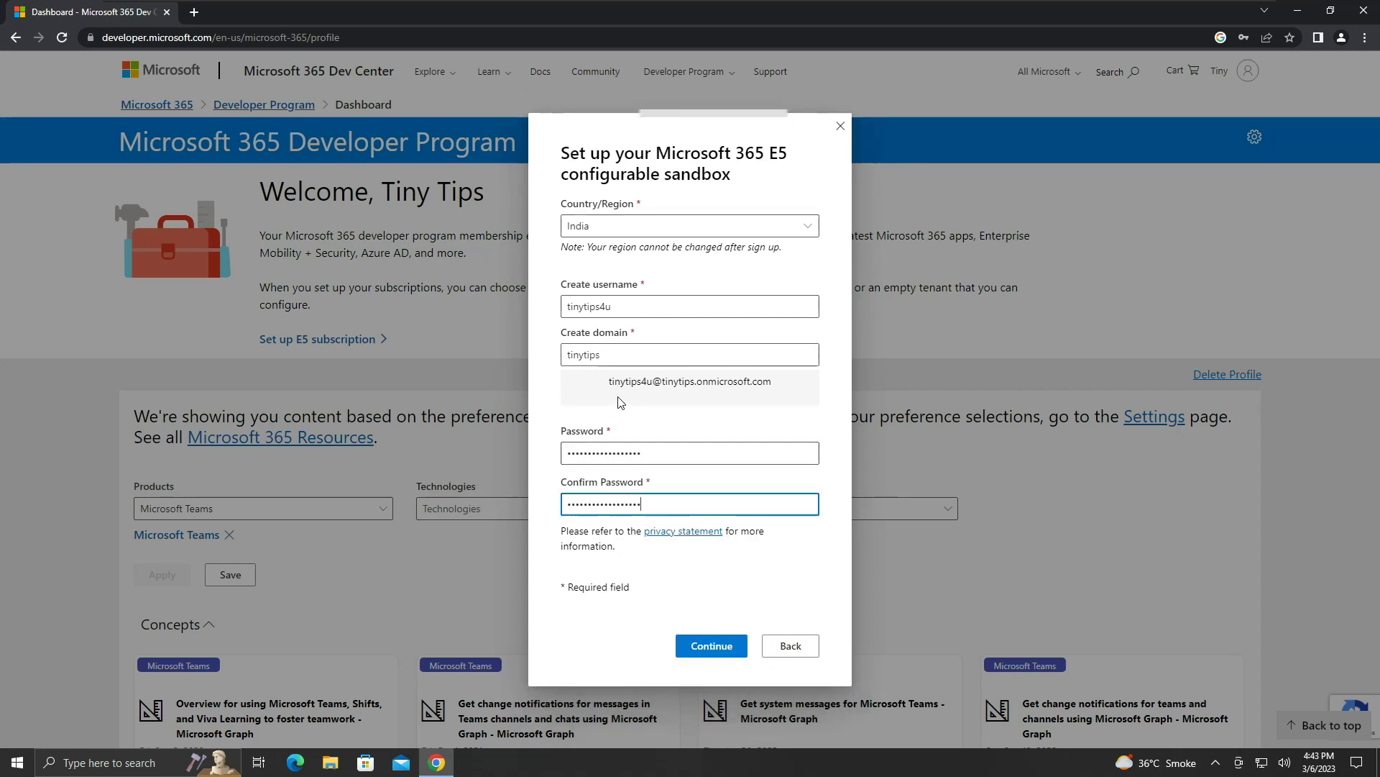
Copy the previewed sandbox sign-in address
{"action": "left_click_drag", "start_coordinate": [609, 381], "coordinate": [770, 393]}
{"action": "right_click", "coordinate": [770, 393]}
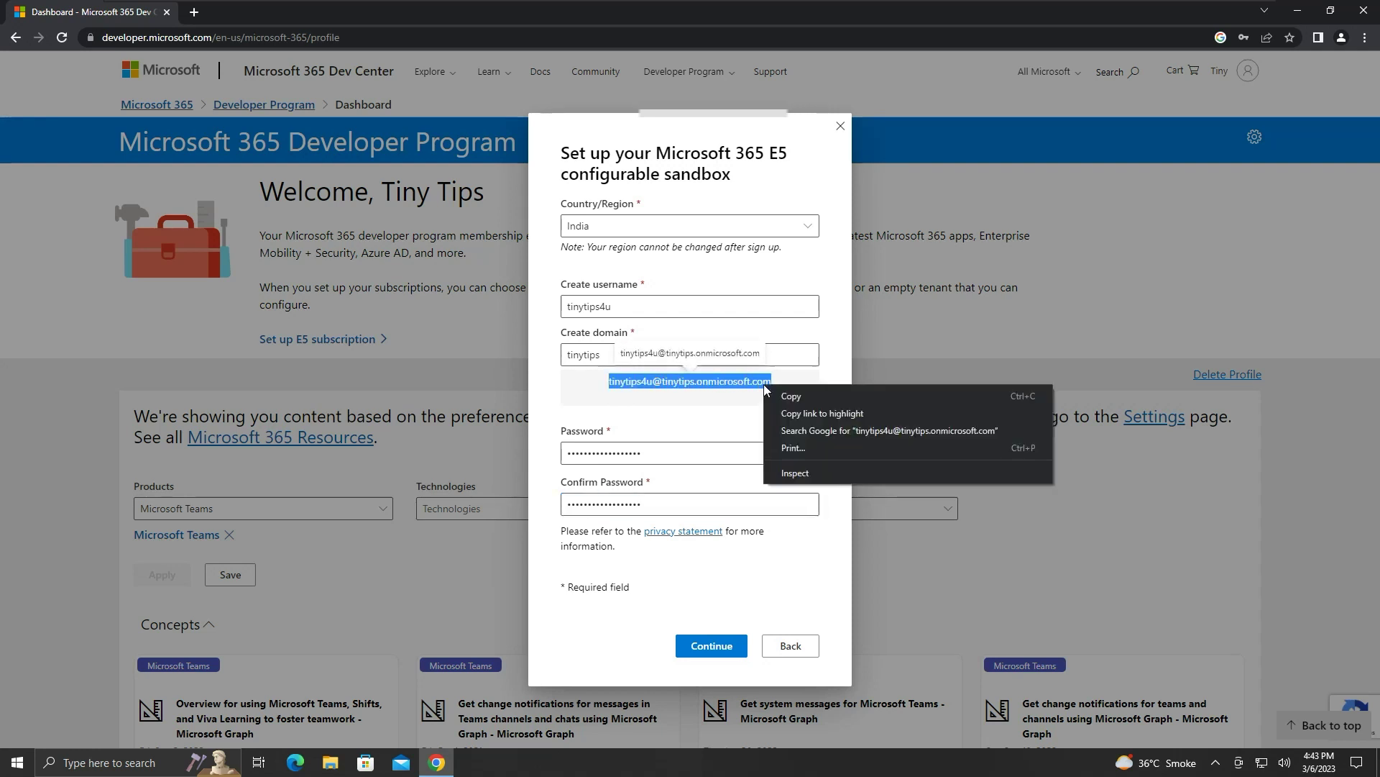
{"action": "left_click", "coordinate": [777, 394]}
Paste the address into a new Notepad note, then minimize Notepad
{"action": "left_click", "coordinate": [165, 769]}
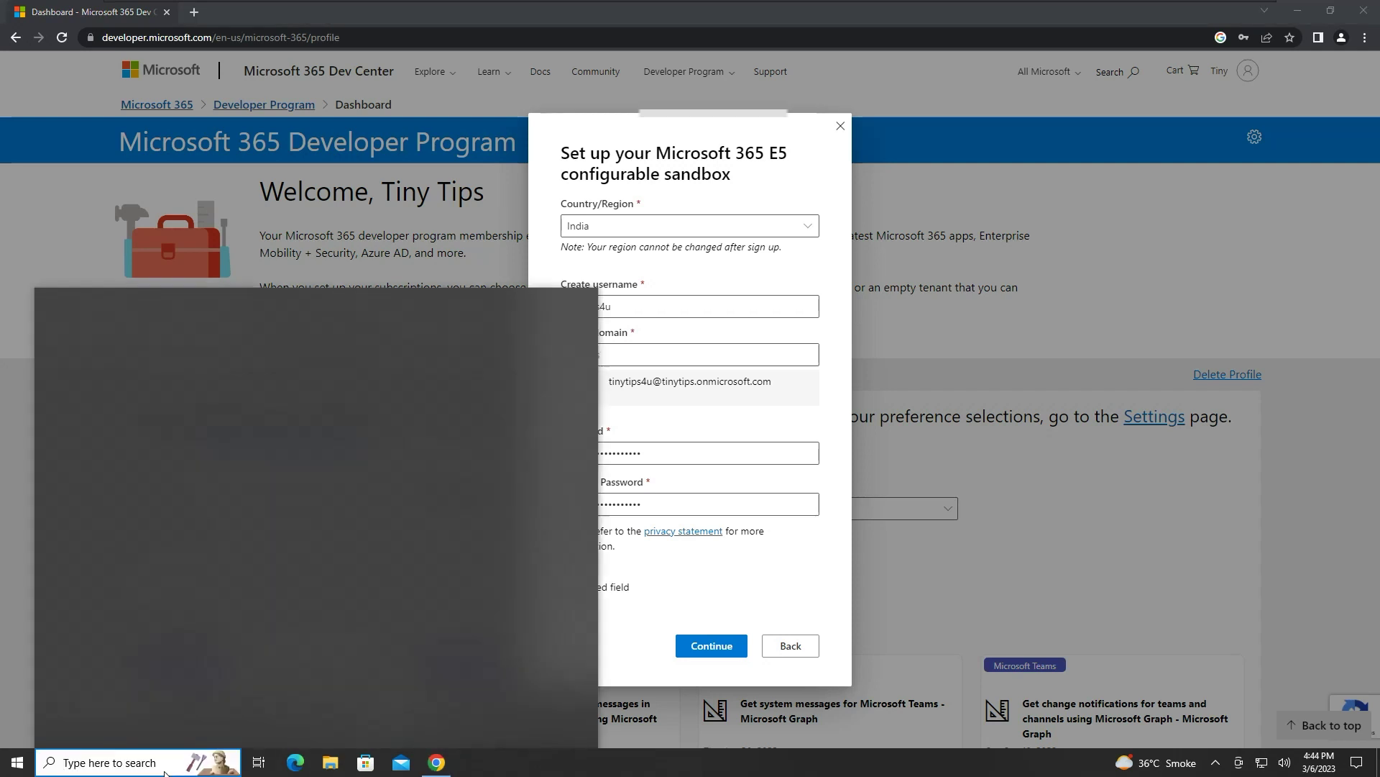
{"action": "type", "text": "note"}
{"action": "key", "text": "Return"}
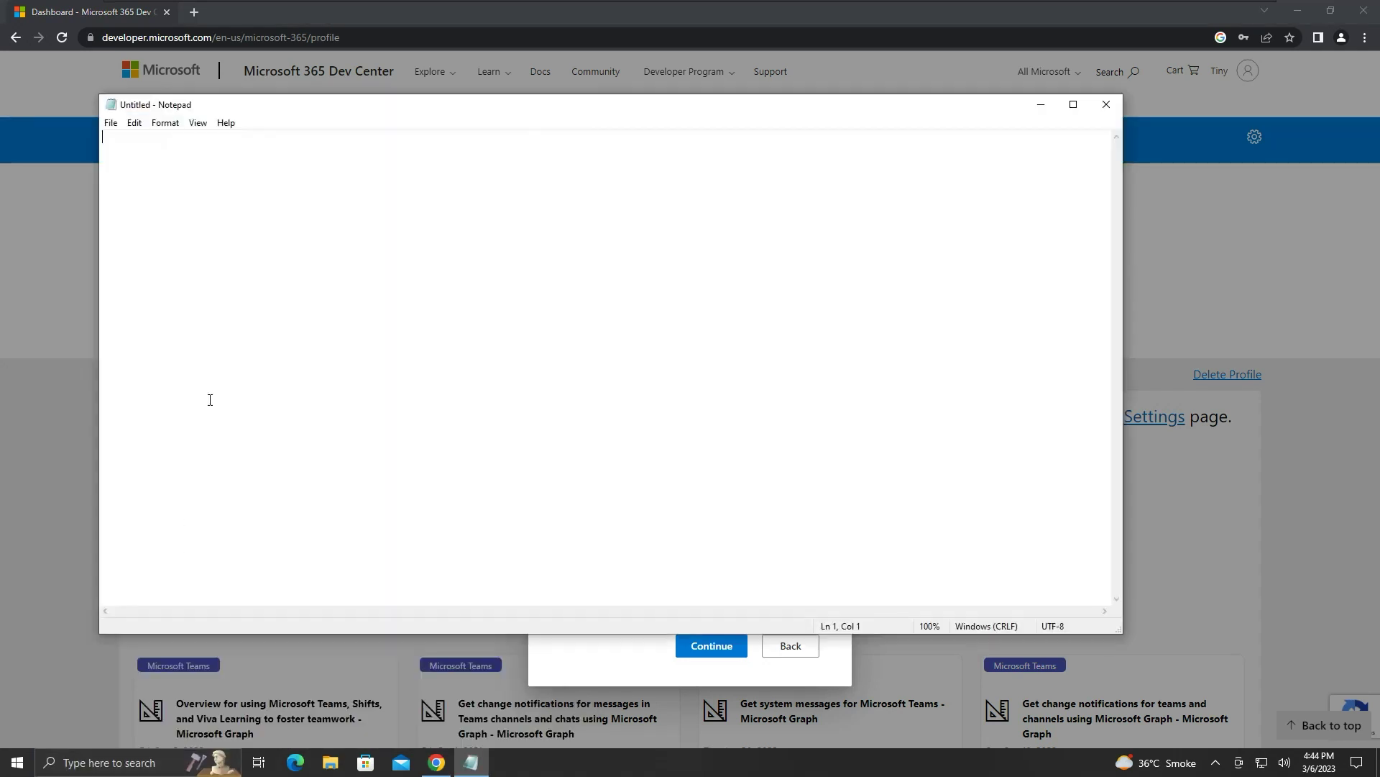
{"action": "key", "text": "ctrl+v"}
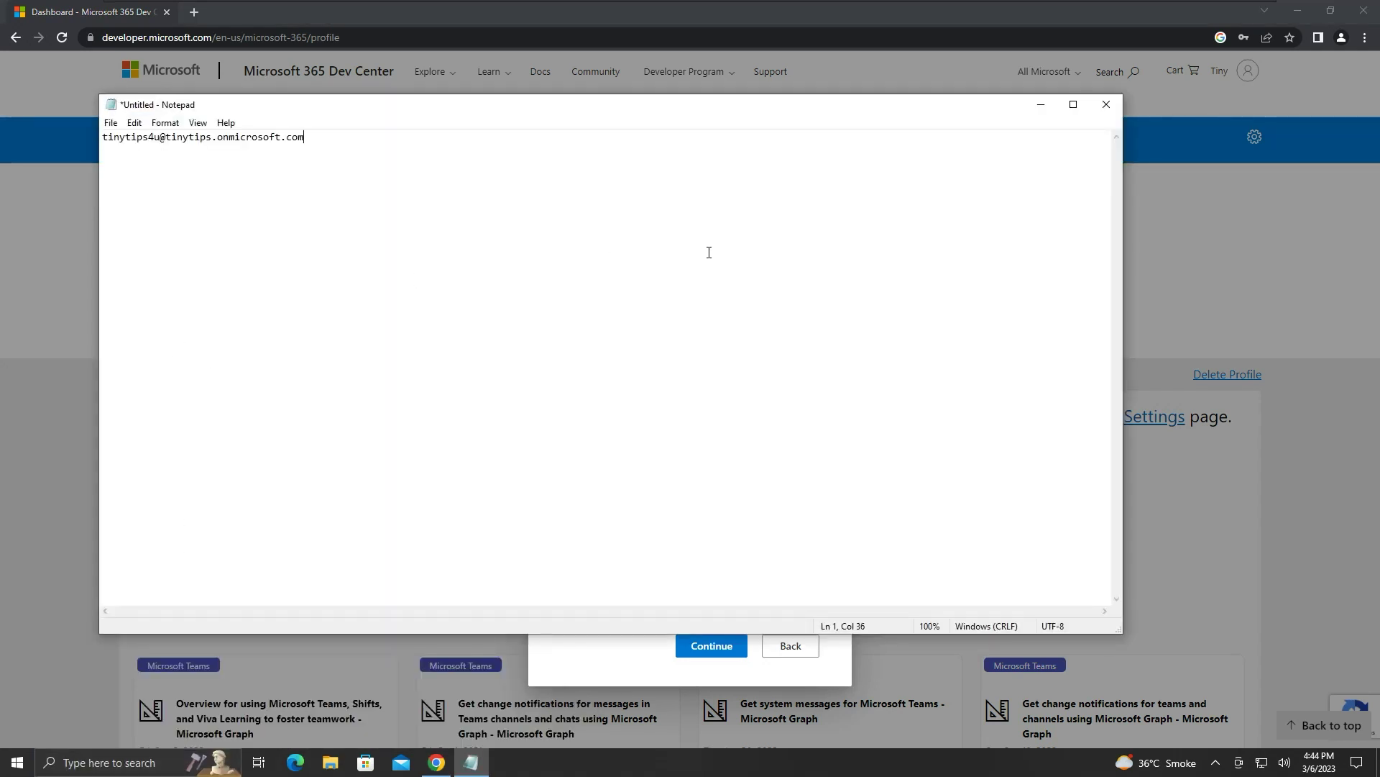
{"action": "left_click", "coordinate": [1041, 105]}
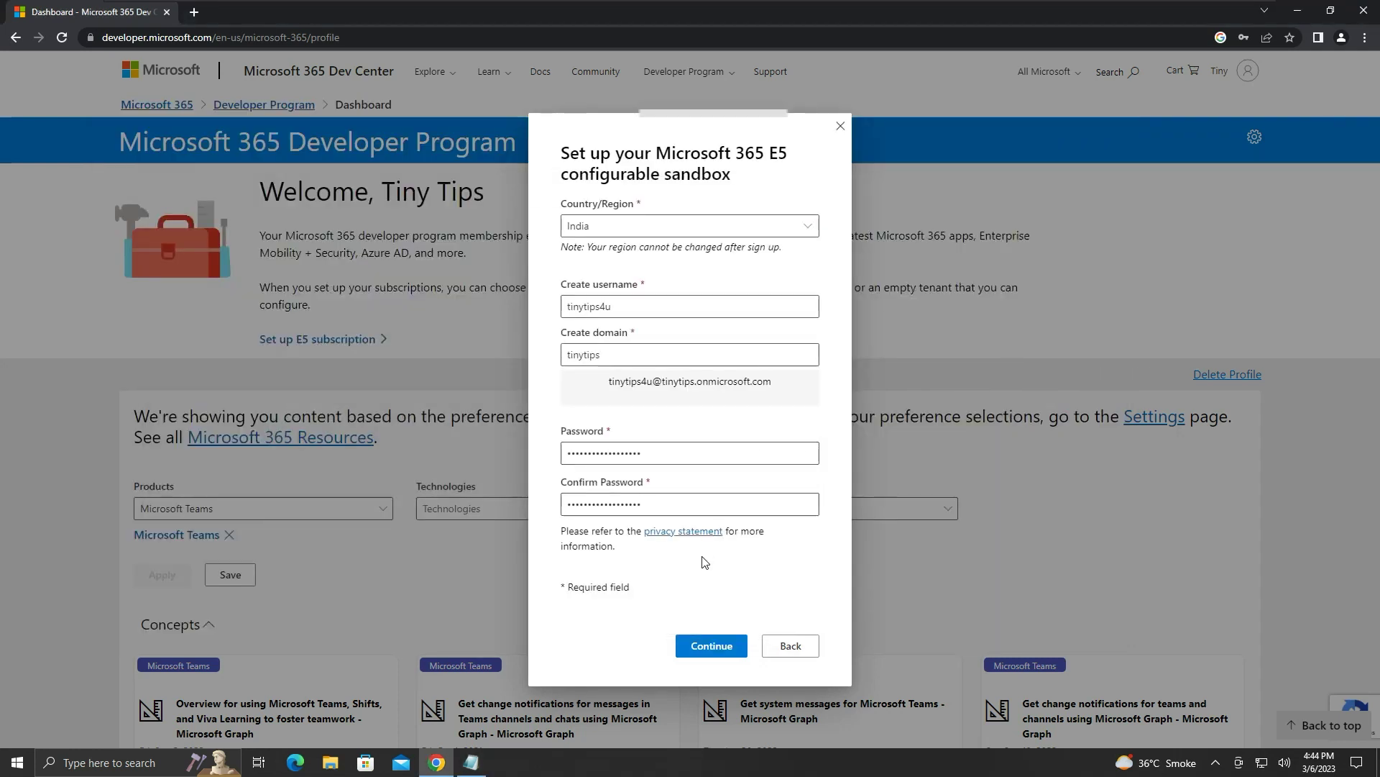
Submit the sandbox details, dismiss the save-password prompt, and request a code for a phone number
{"action": "left_click", "coordinate": [710, 650]}
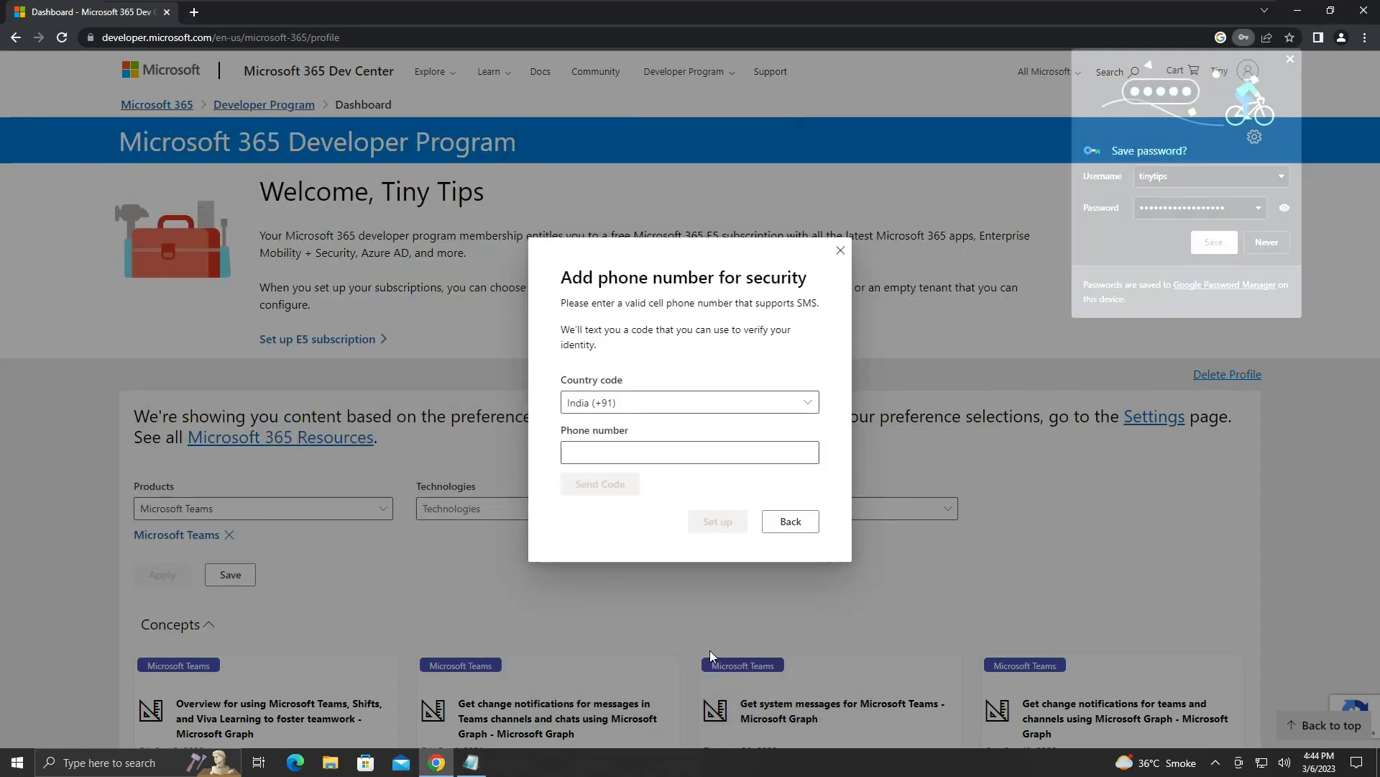
{"action": "left_click", "coordinate": [1289, 61]}
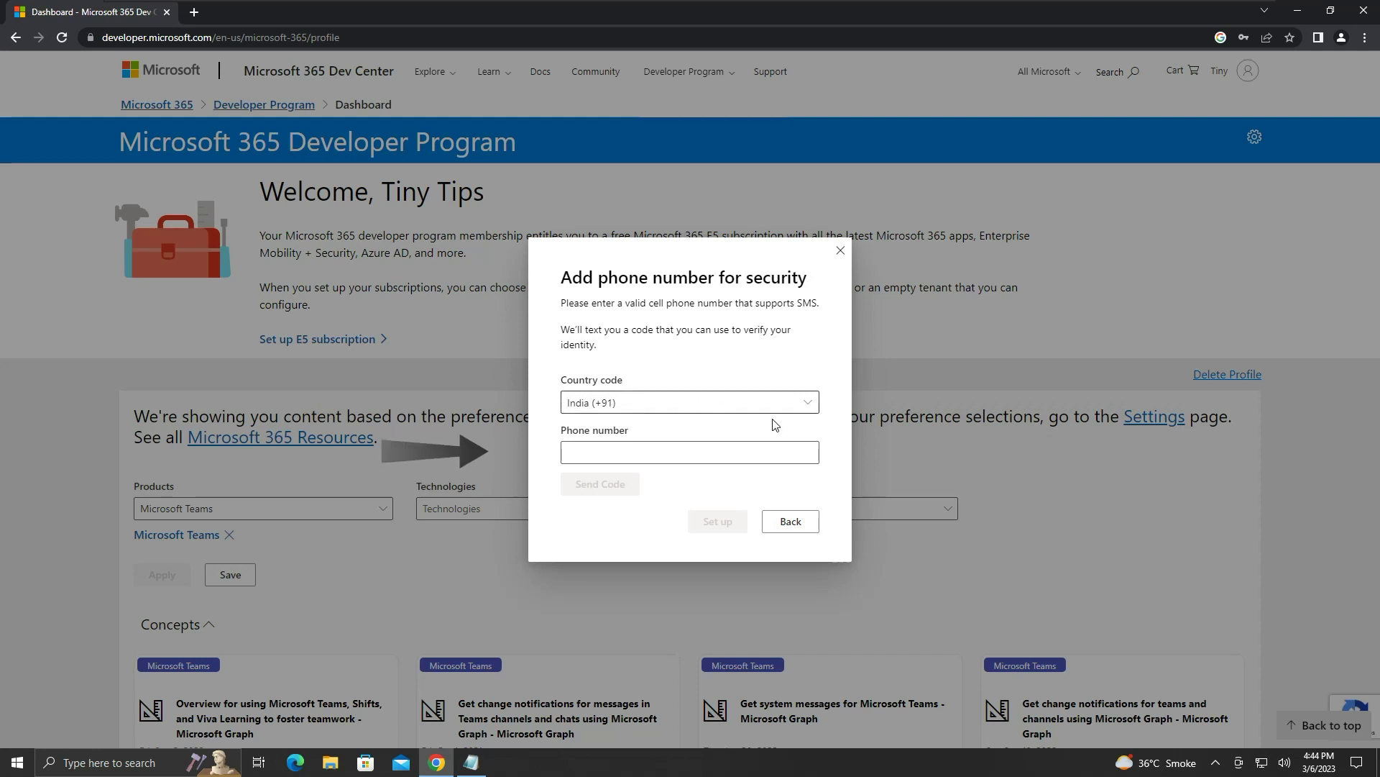
{"action": "left_click", "coordinate": [654, 454]}
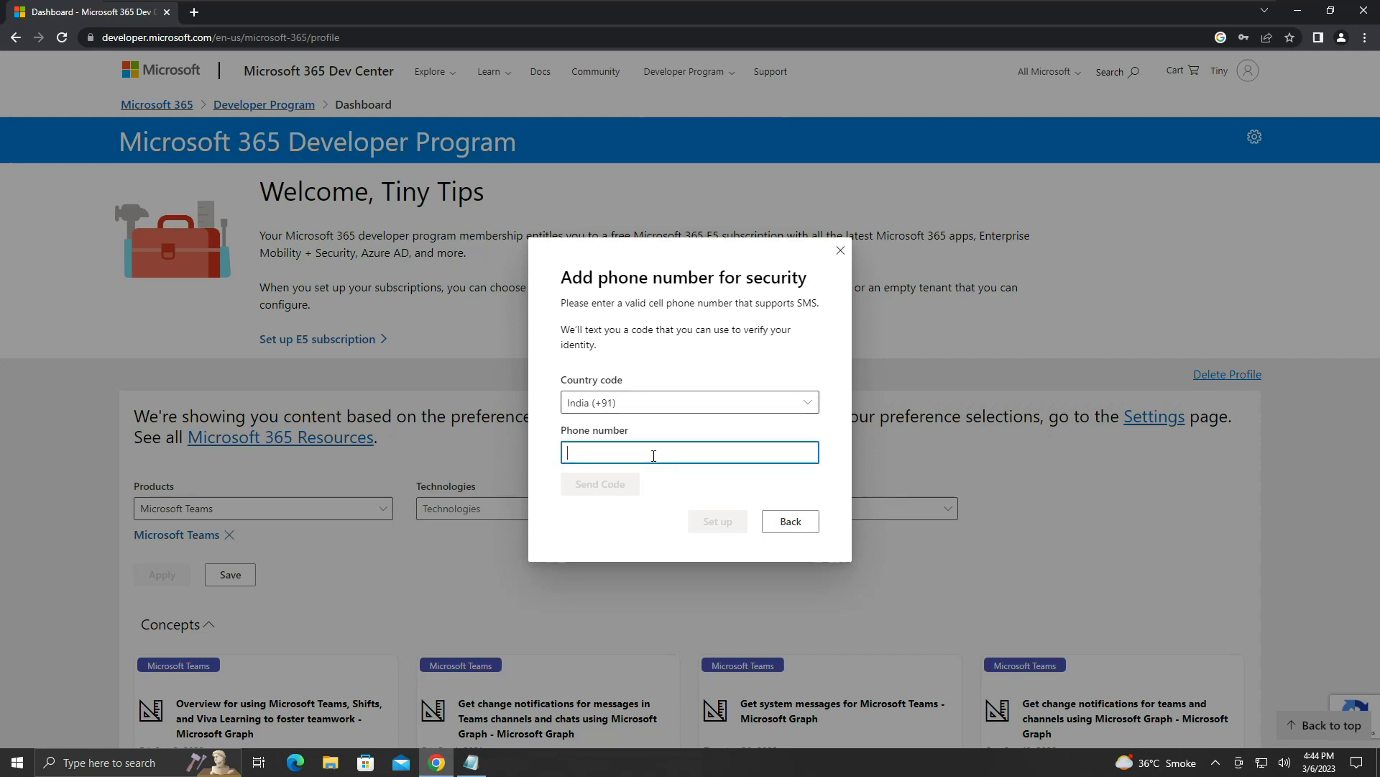
{"action": "key", "text": "ctrl+v"}
{"action": "type", "text": "9876"}
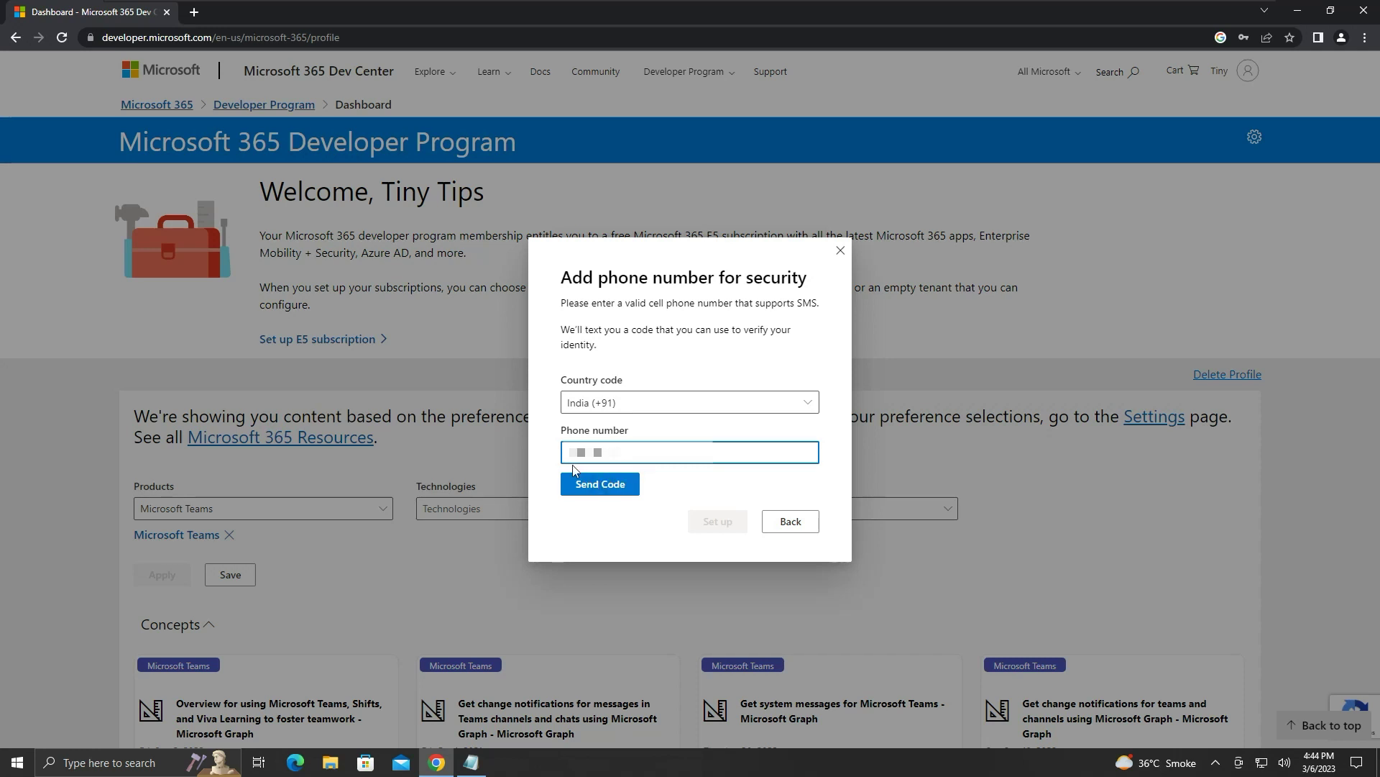
{"action": "left_click", "coordinate": [601, 490]}
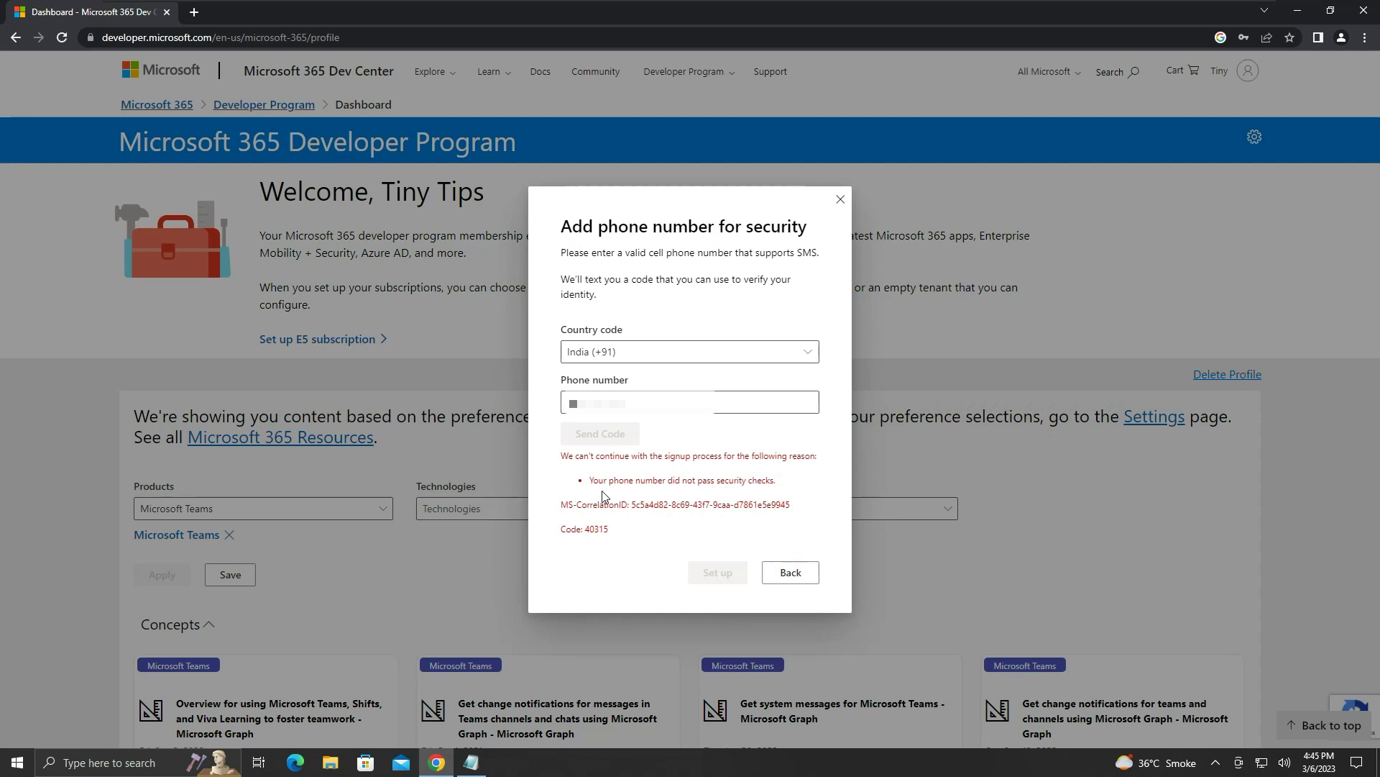
Select the rejected phone number in the Phone number field and delete it
{"action": "double_click", "coordinate": [621, 401]}
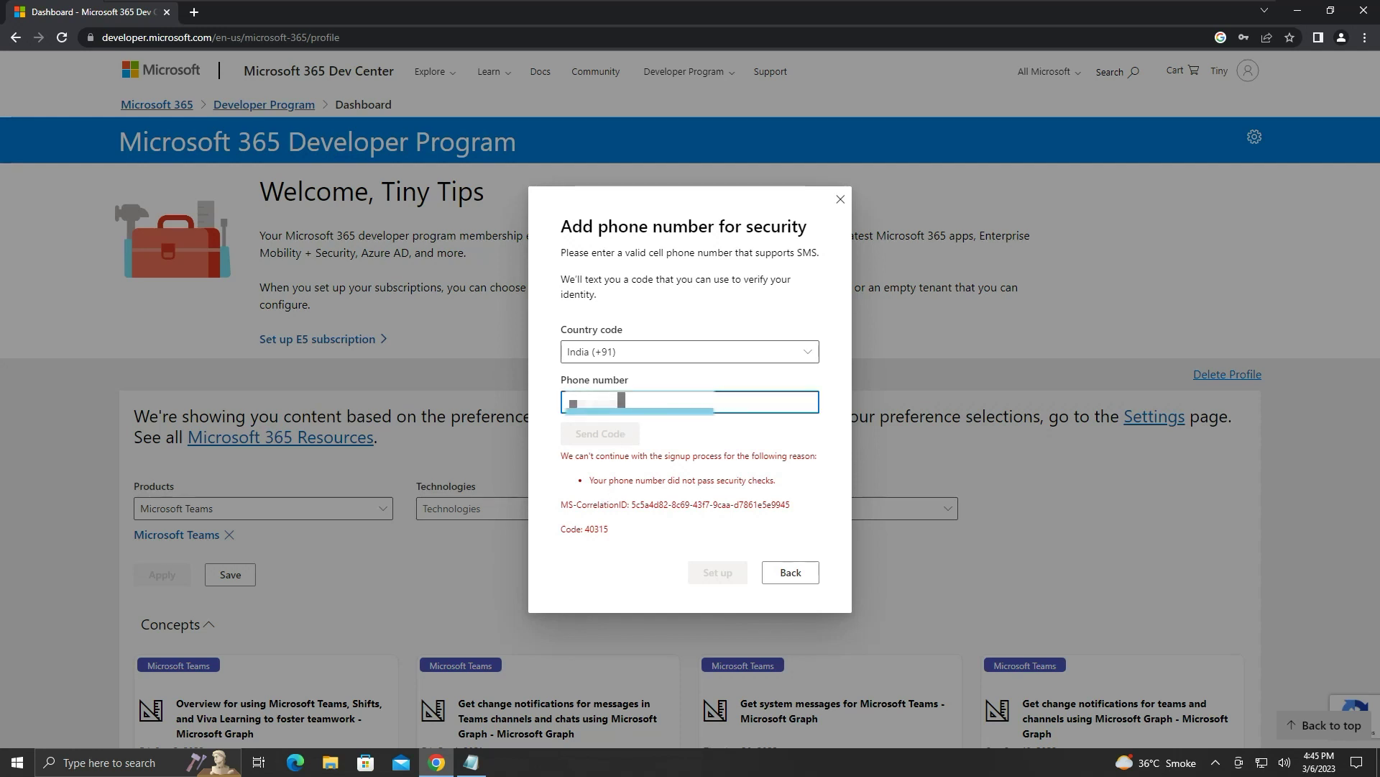
{"action": "left_click_drag", "start_coordinate": [567, 400], "coordinate": [630, 399]}
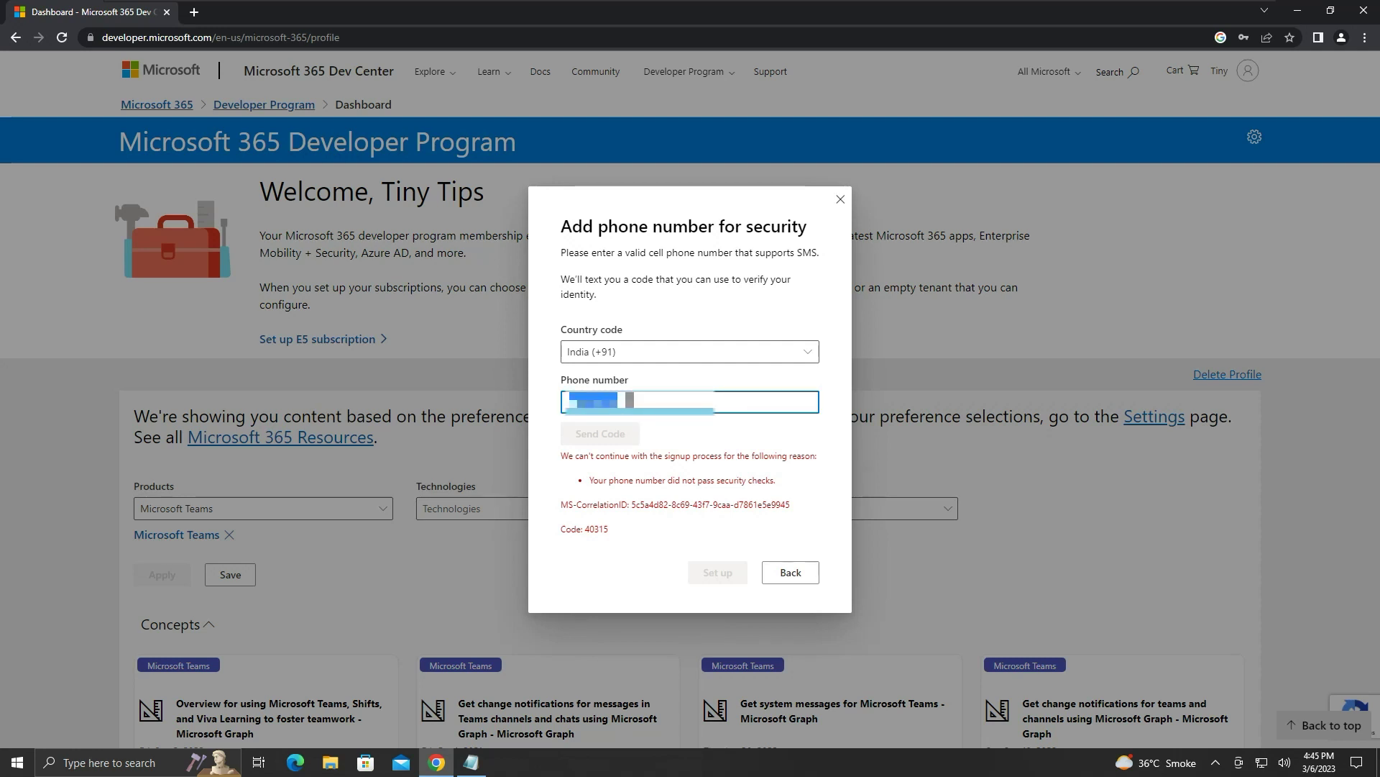
{"action": "key", "text": "BackSpace"}
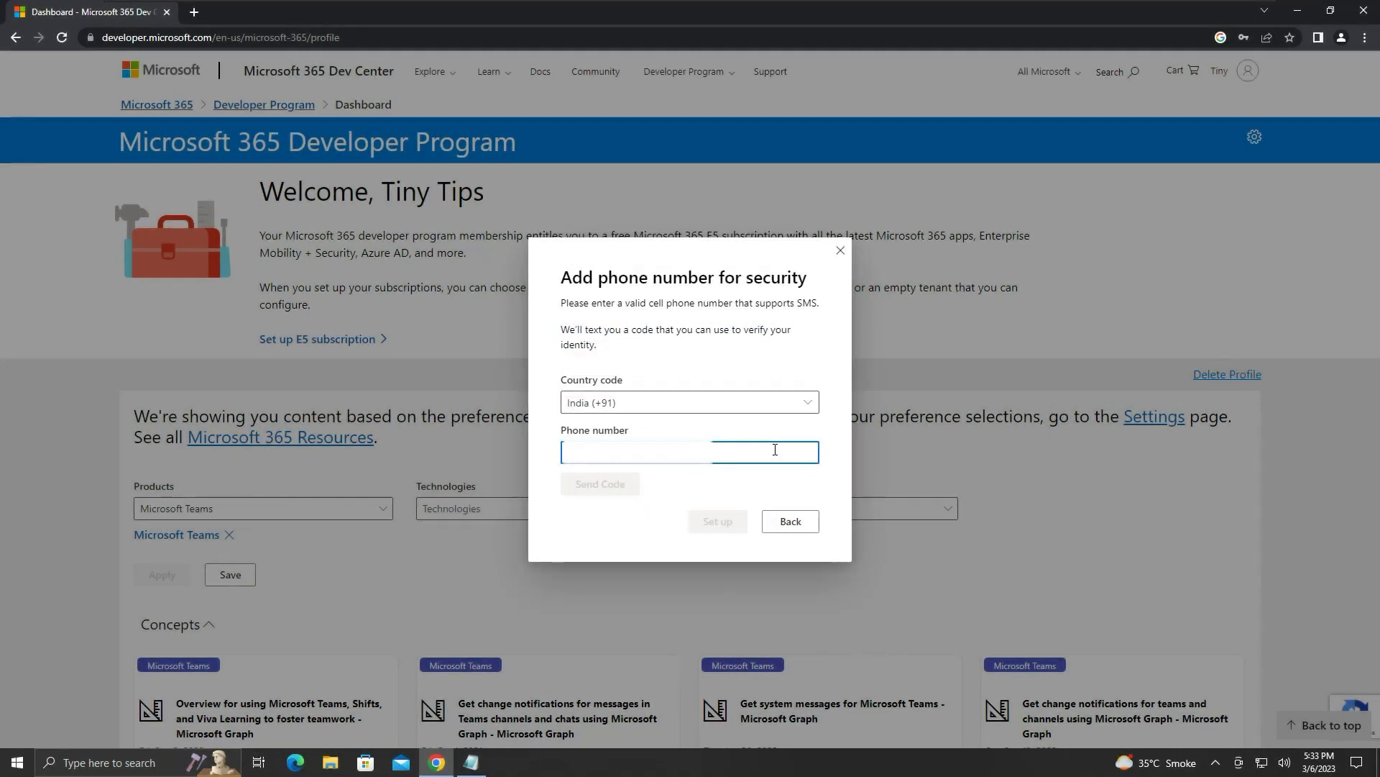
Enter a new phone number, send and enter the SMS verification code, then set up the E5 subscription
{"action": "type", "text": "9"}
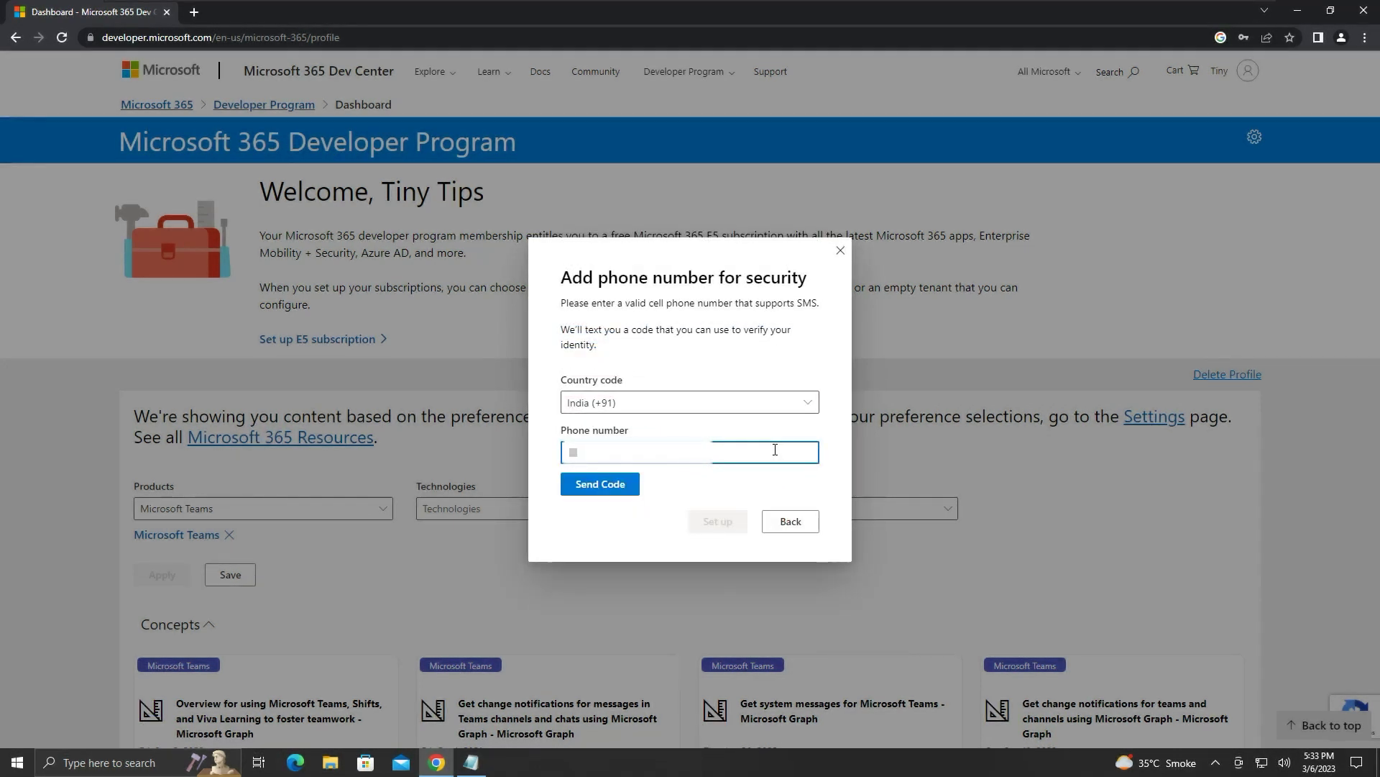
{"action": "type", "text": "87"}
{"action": "left_click", "coordinate": [636, 491]}
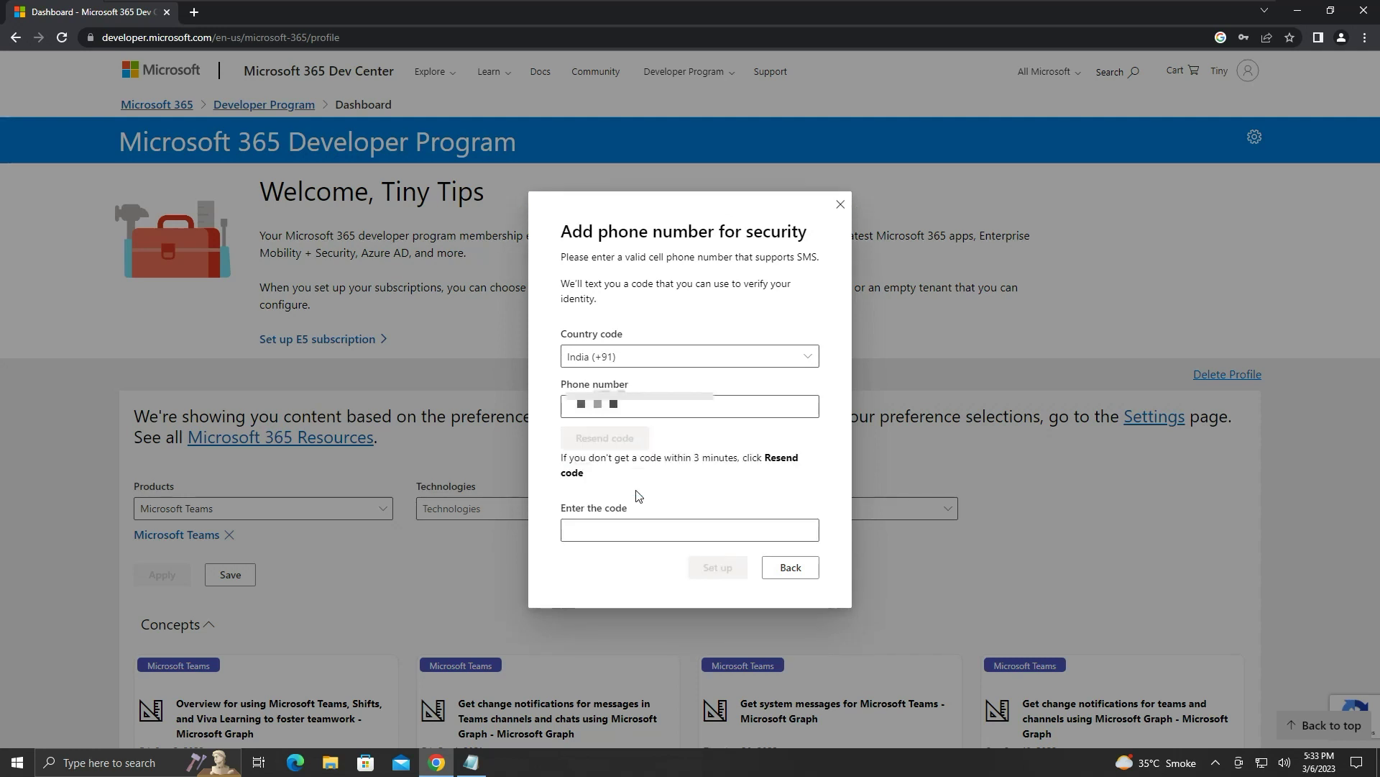
{"action": "left_click", "coordinate": [655, 523]}
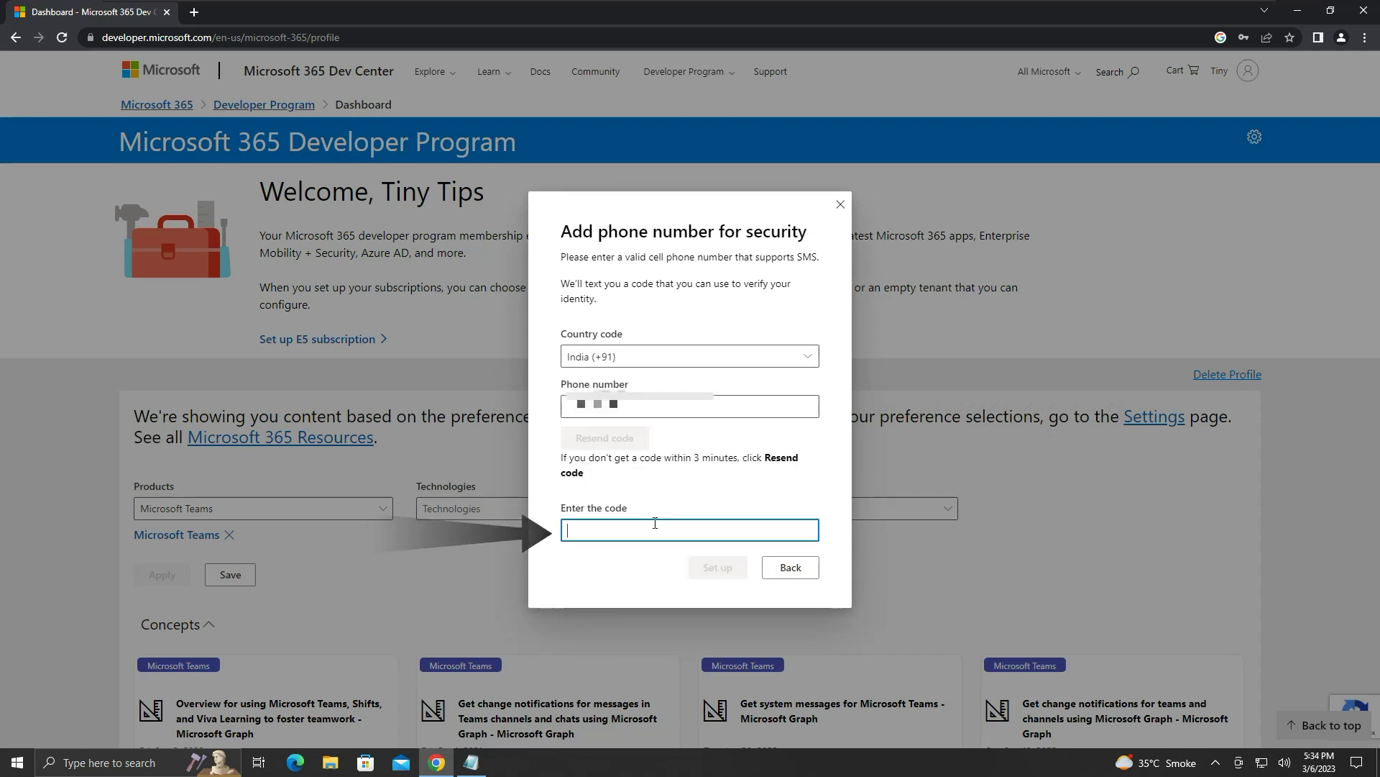
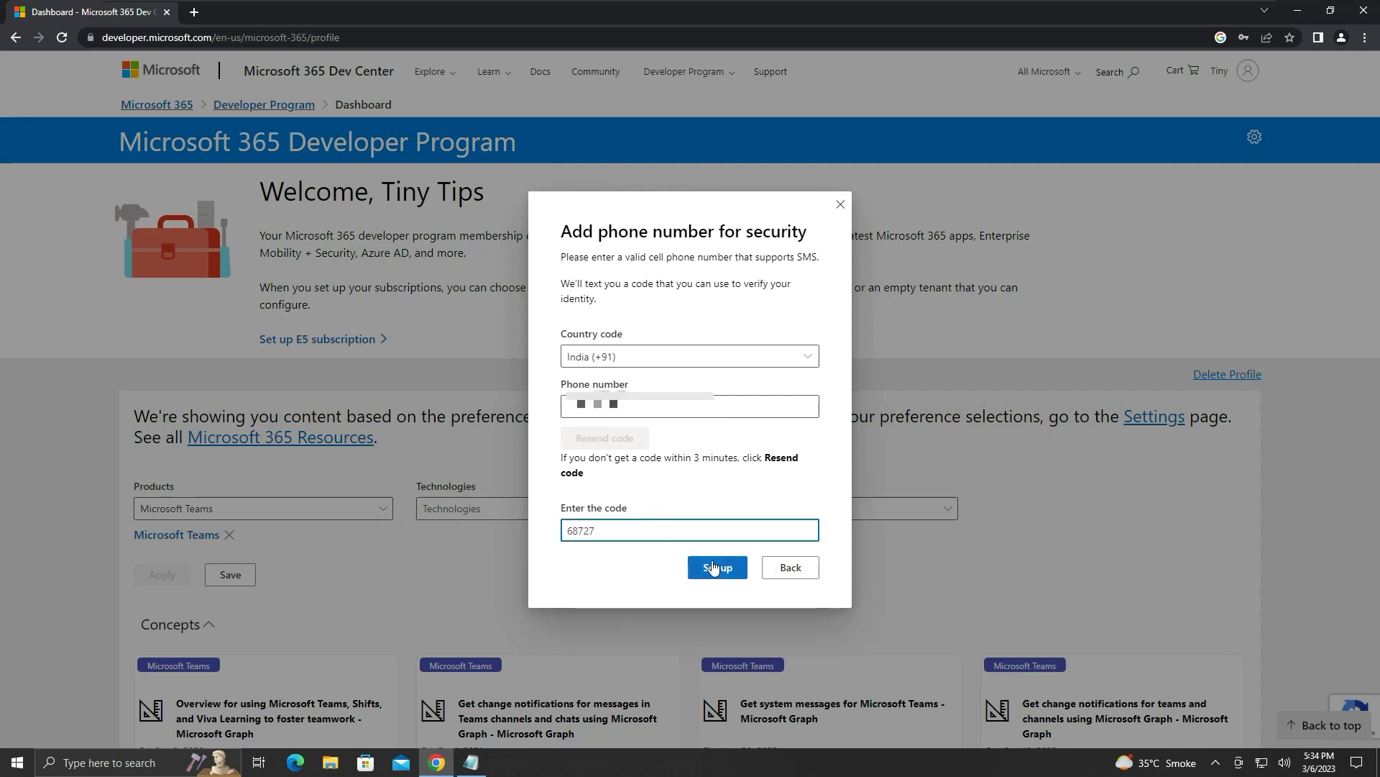
{"action": "left_click", "coordinate": [714, 567]}
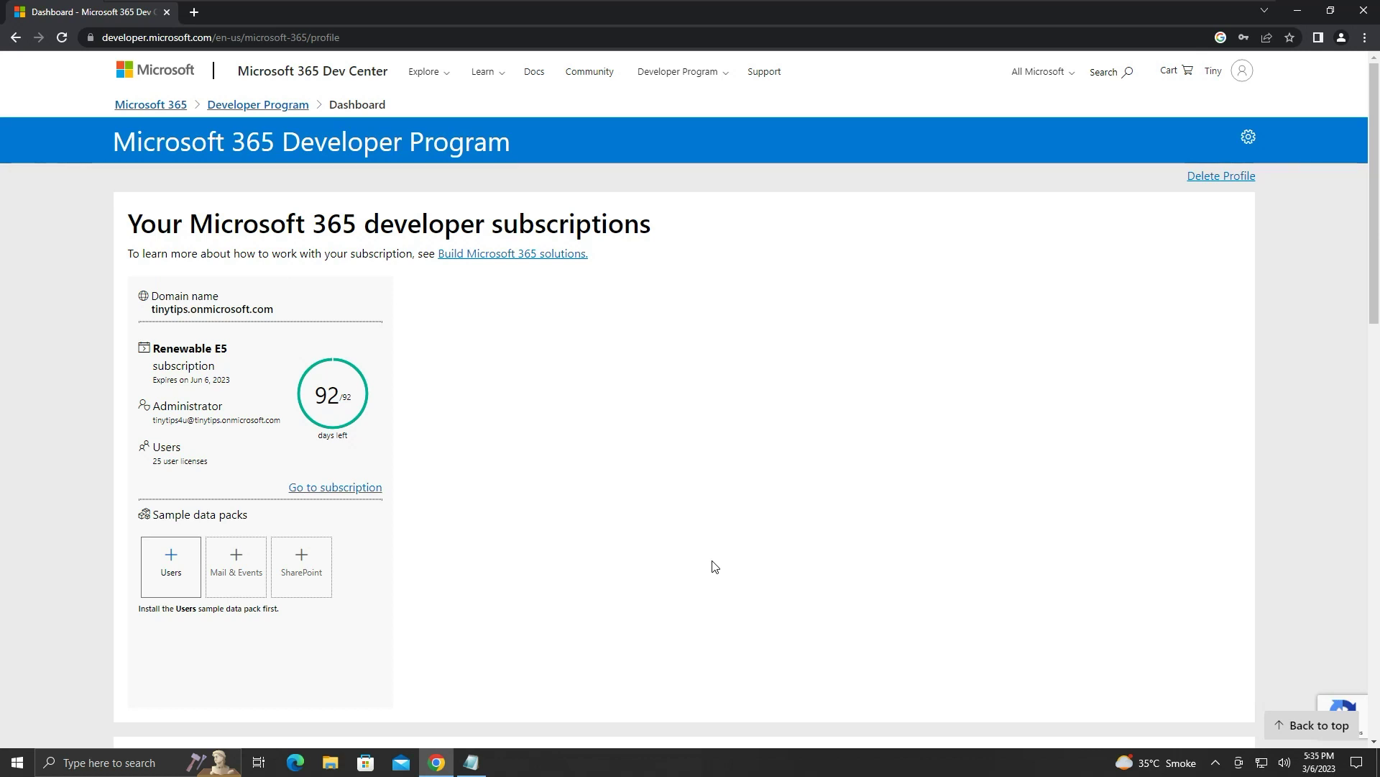
Sign in to the new subscription with the admin password and choose 'Don't show this again'
{"action": "left_click", "coordinate": [323, 489]}
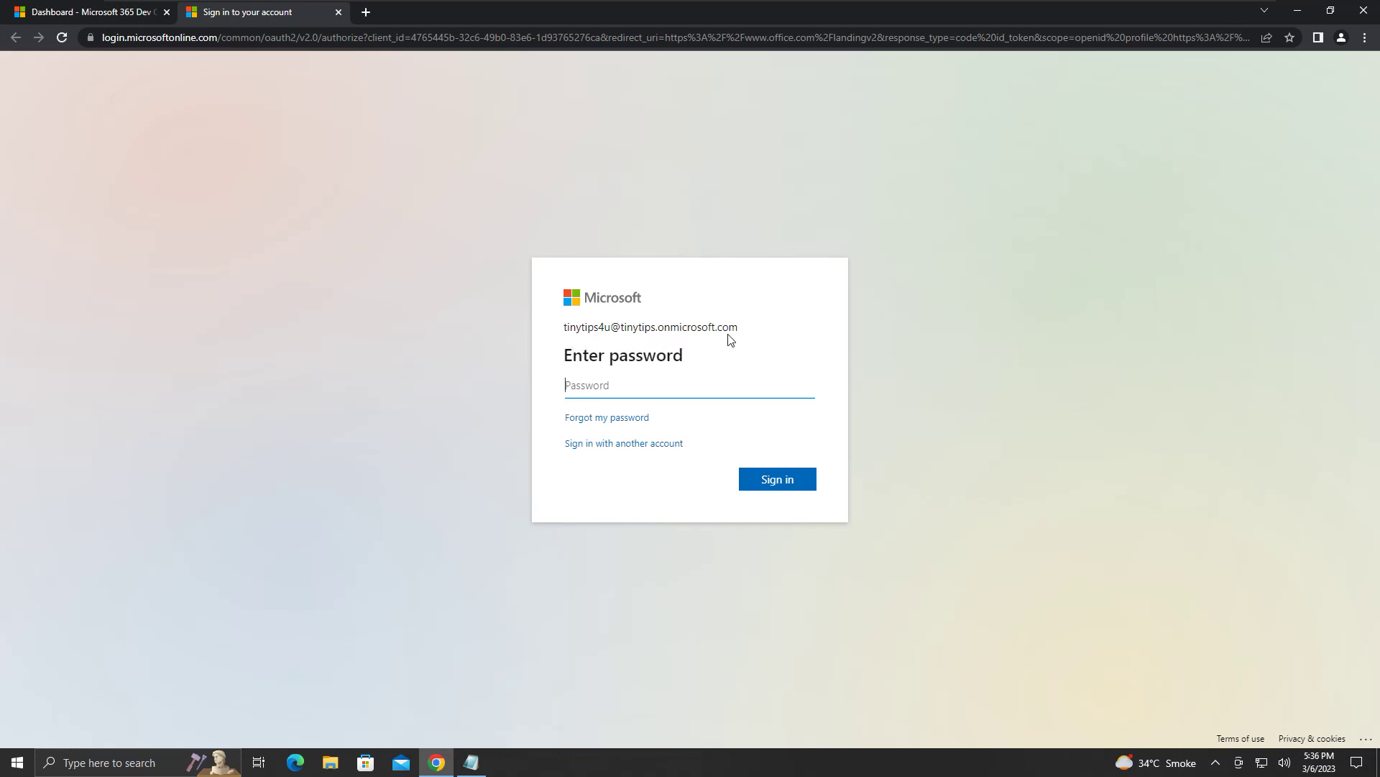
{"action": "type", "text": "•••••••"}
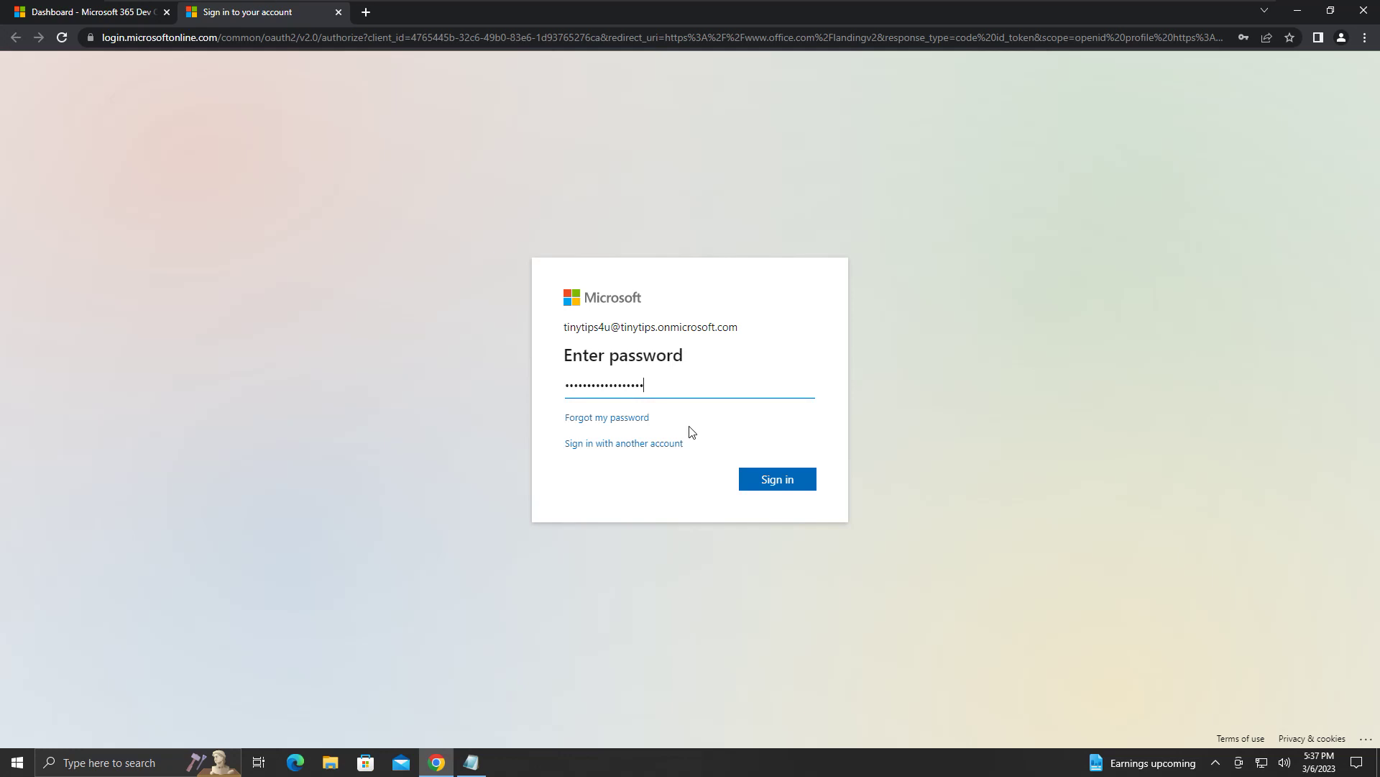
{"action": "left_click", "coordinate": [806, 480]}
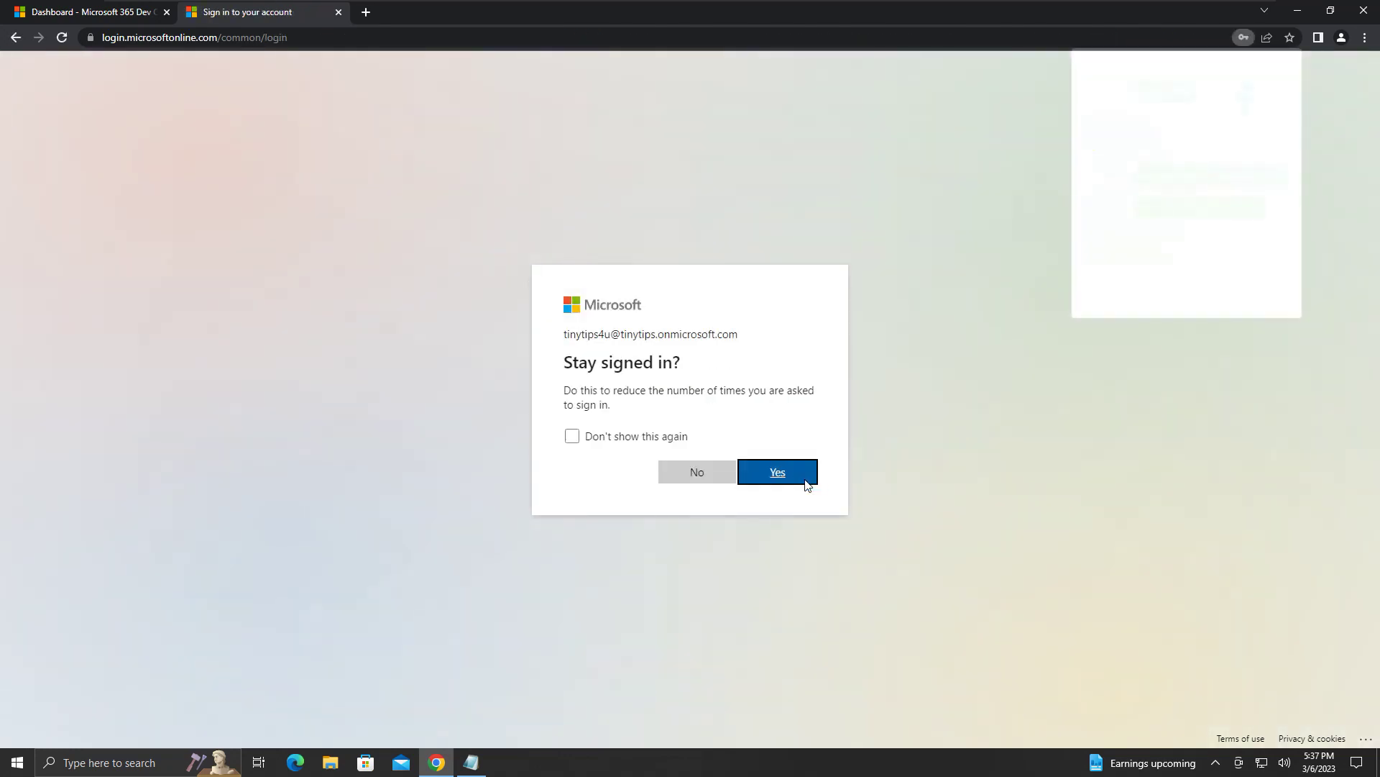
{"action": "left_click", "coordinate": [619, 441]}
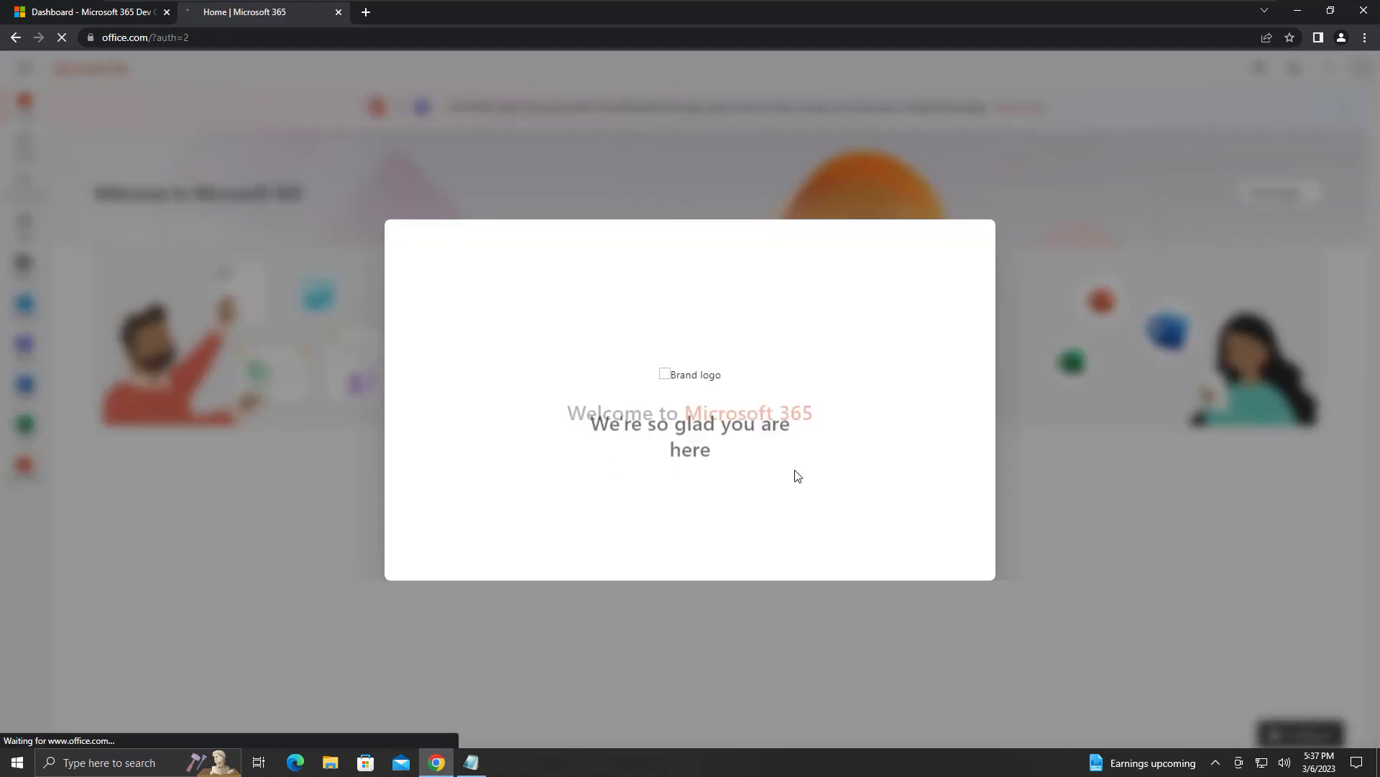
Dismiss the onboarding tour and download the Microsoft 365 apps installer via Install apps
{"action": "left_click", "coordinate": [1023, 400]}
{"action": "left_click", "coordinate": [1022, 403]}
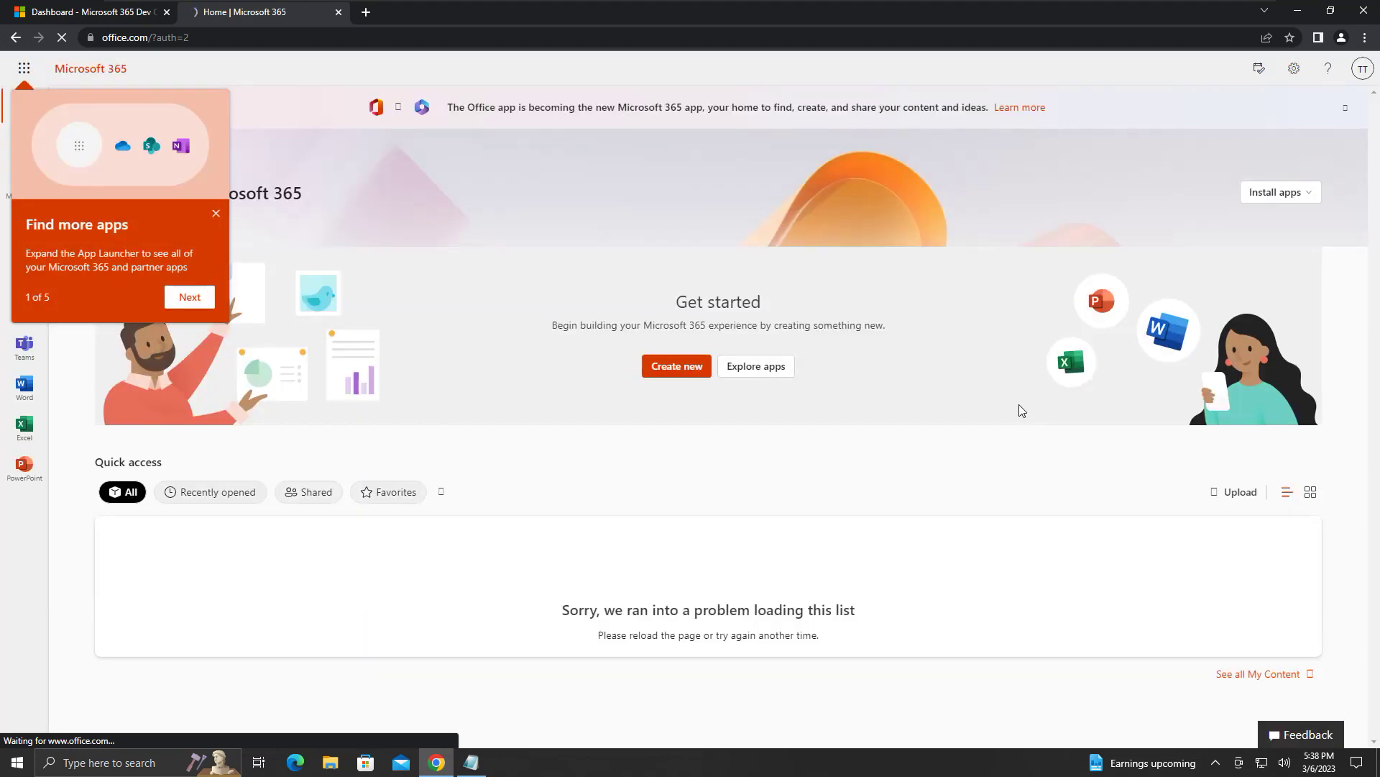
{"action": "left_click", "coordinate": [1306, 202]}
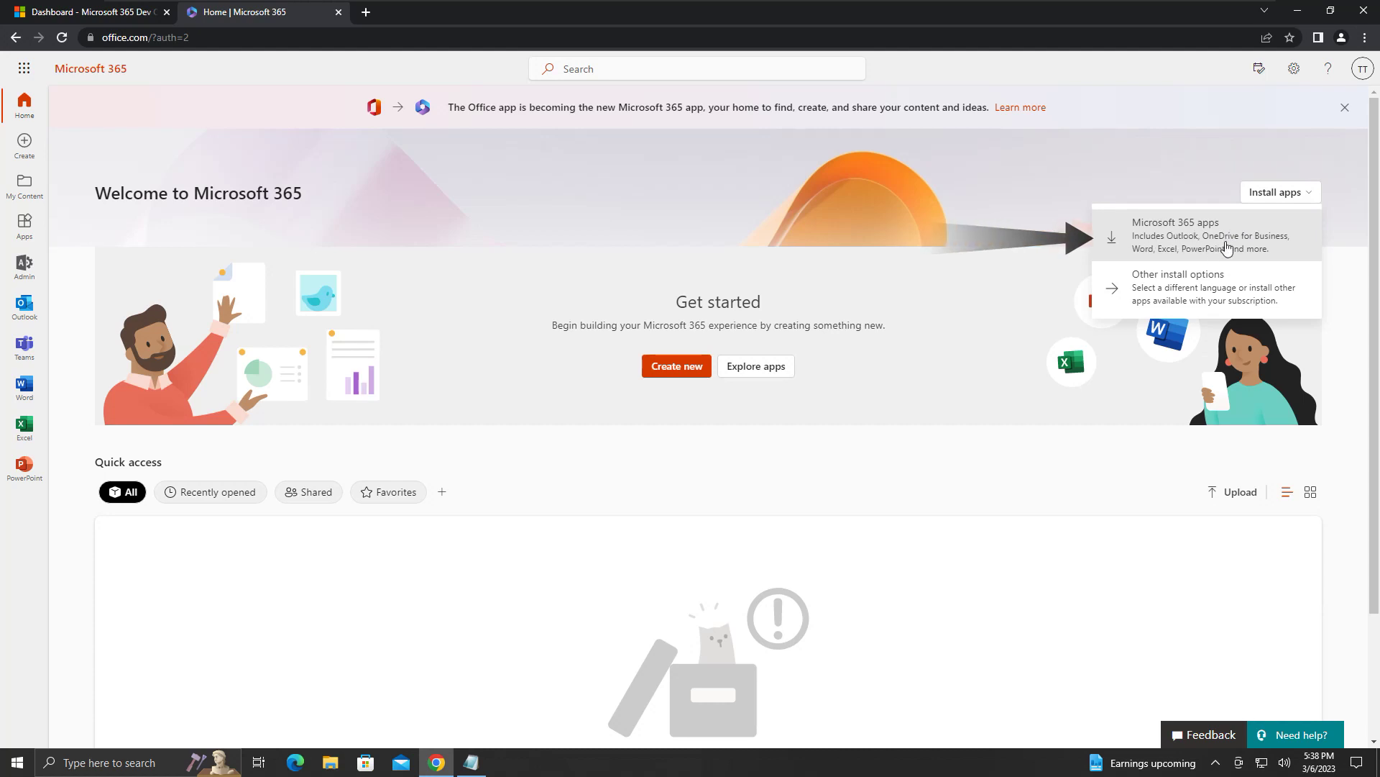
{"action": "left_click", "coordinate": [1225, 243]}
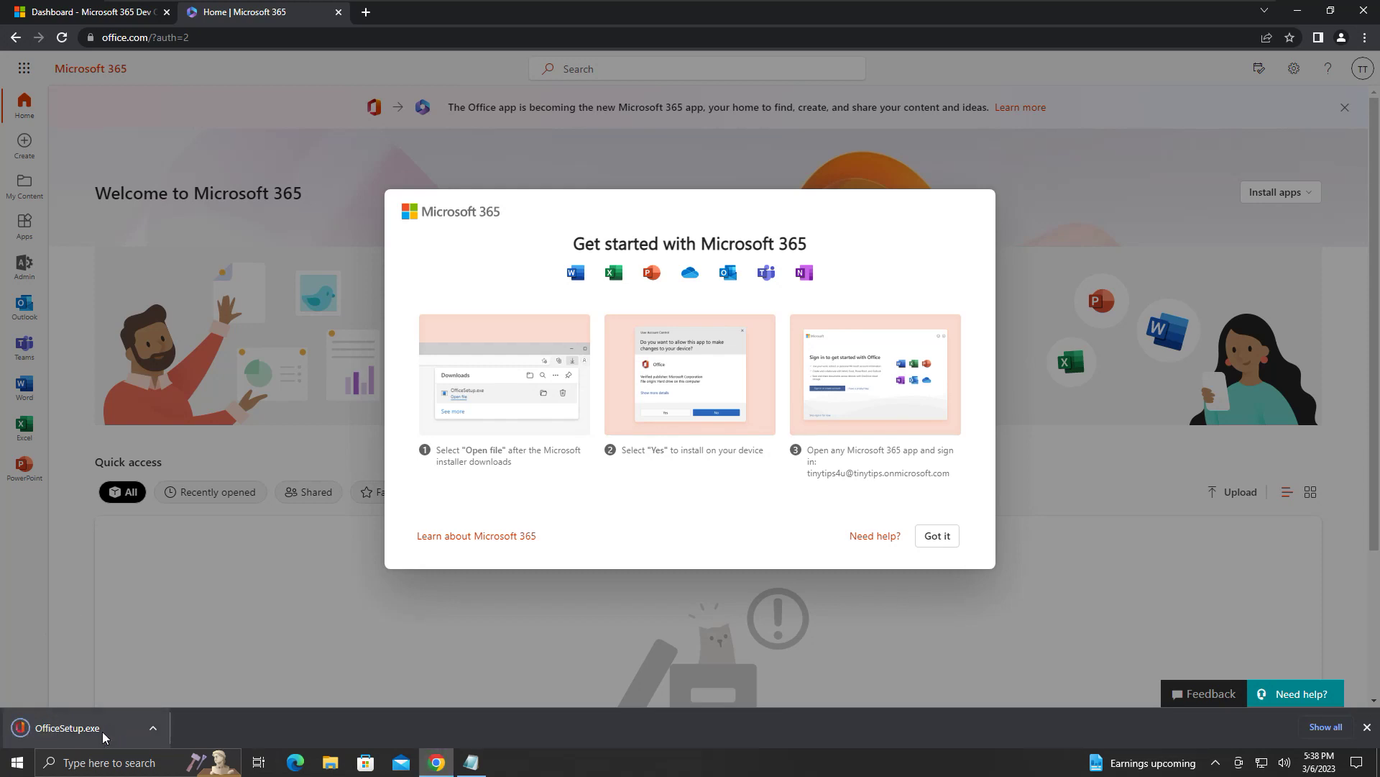
Run OfficeSetup.exe, approve the UAC prompt, and close the installation-complete and getting-started messages
{"action": "left_click", "coordinate": [110, 730]}
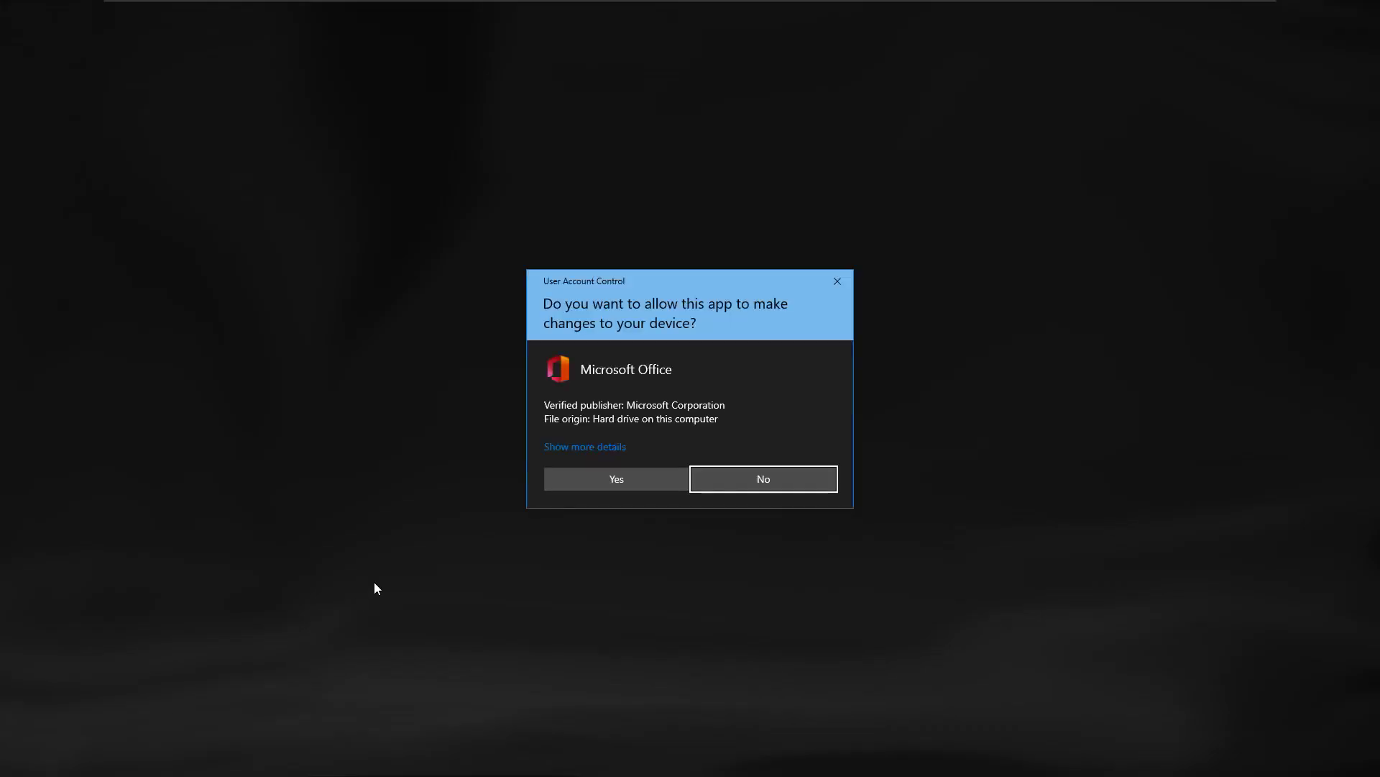
{"action": "left_click", "coordinate": [579, 480]}
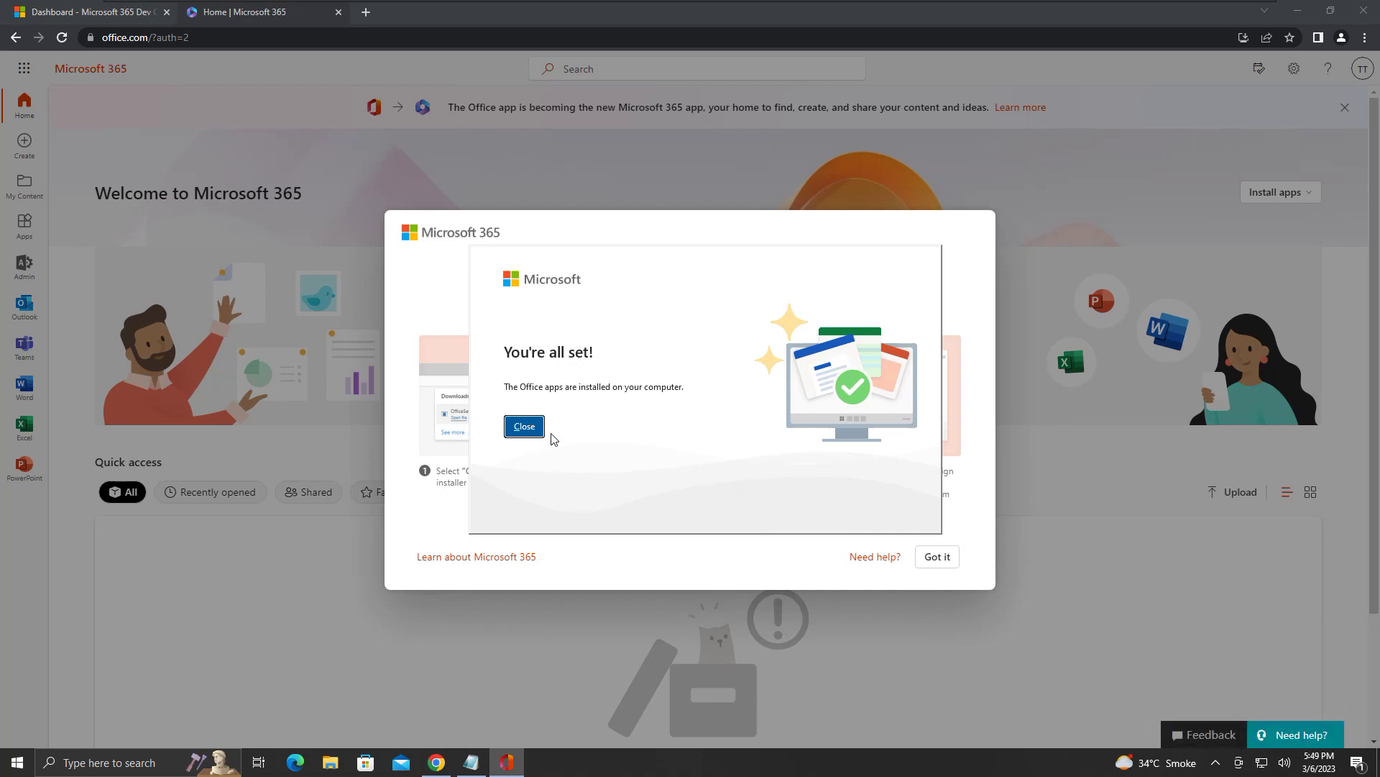
{"action": "left_click", "coordinate": [526, 432]}
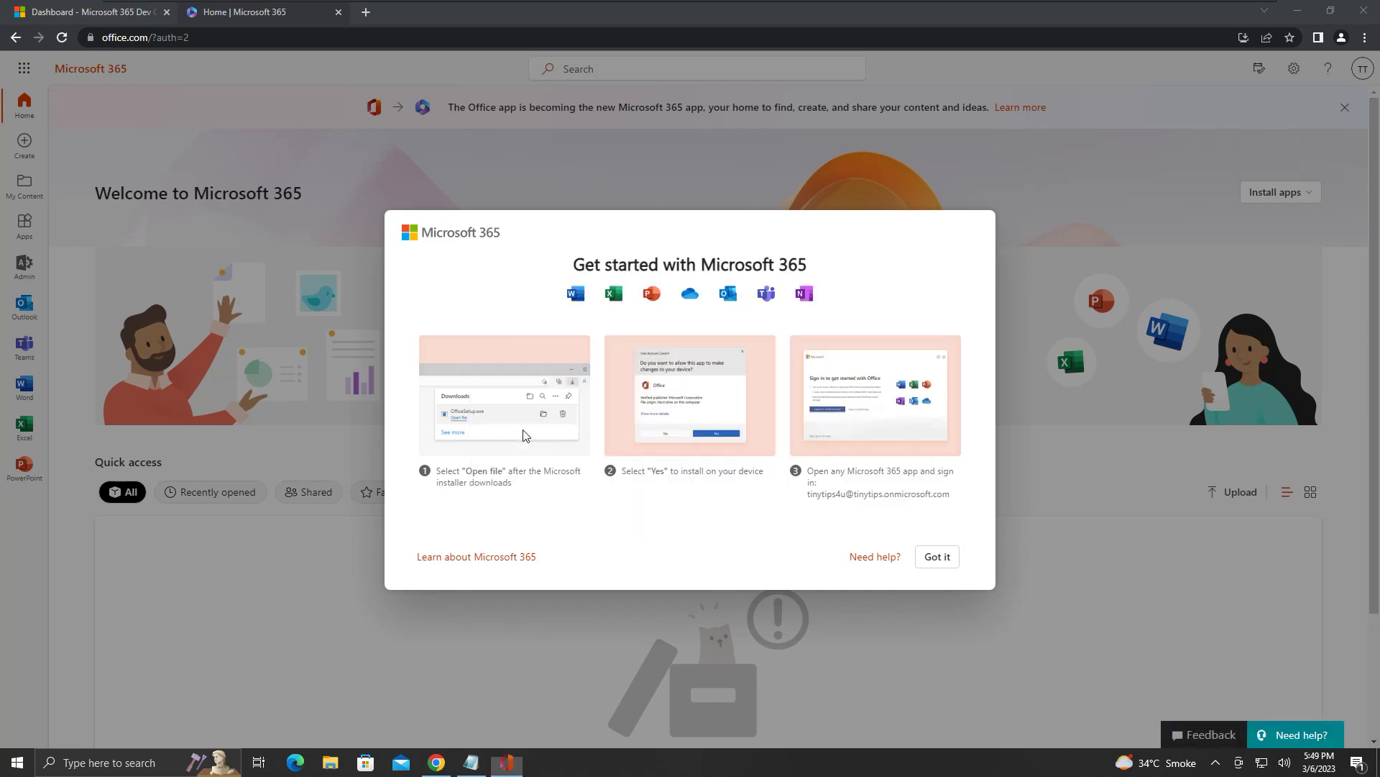
{"action": "left_click", "coordinate": [927, 564]}
Minimize Chrome and launch Word by searching 'wor' from the taskbar
{"action": "left_click", "coordinate": [1298, 10]}
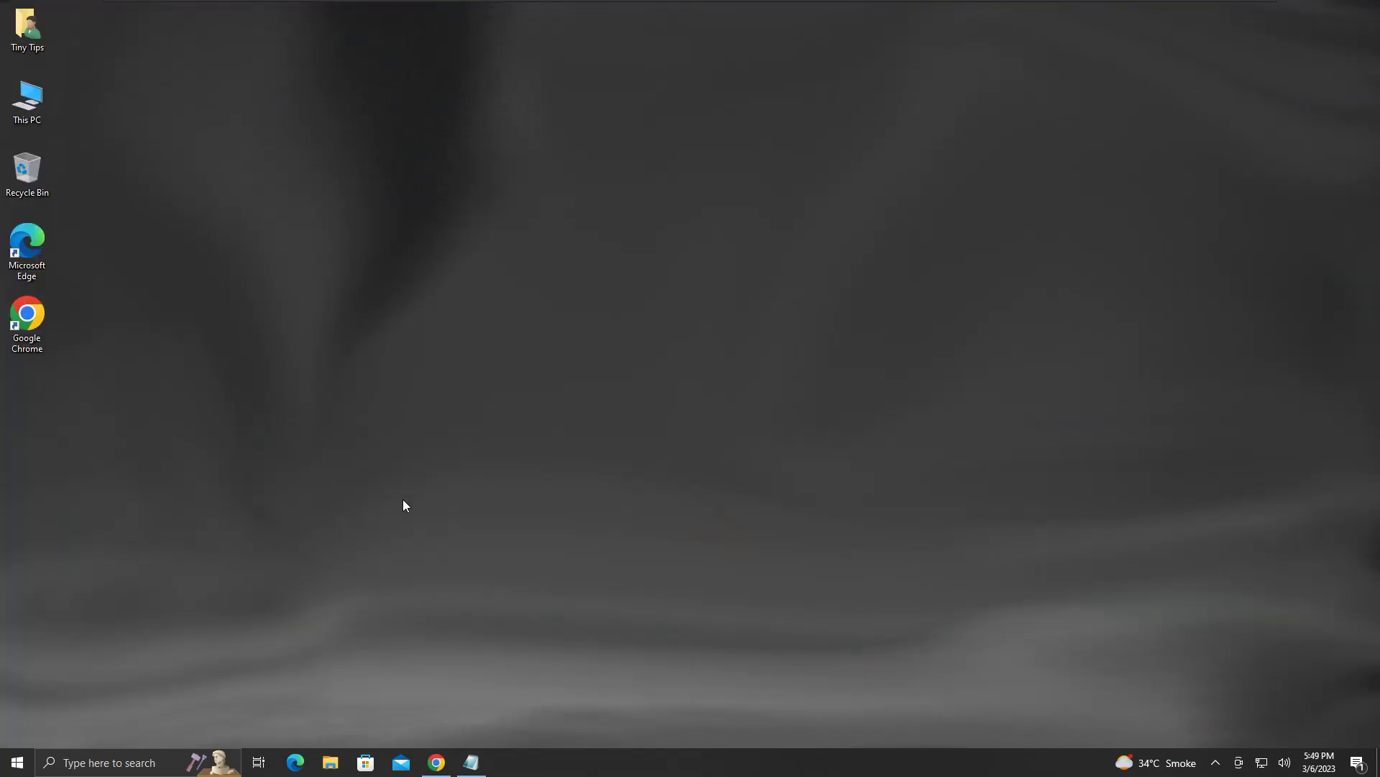
{"action": "left_click", "coordinate": [149, 761]}
{"action": "type", "text": "wor"}
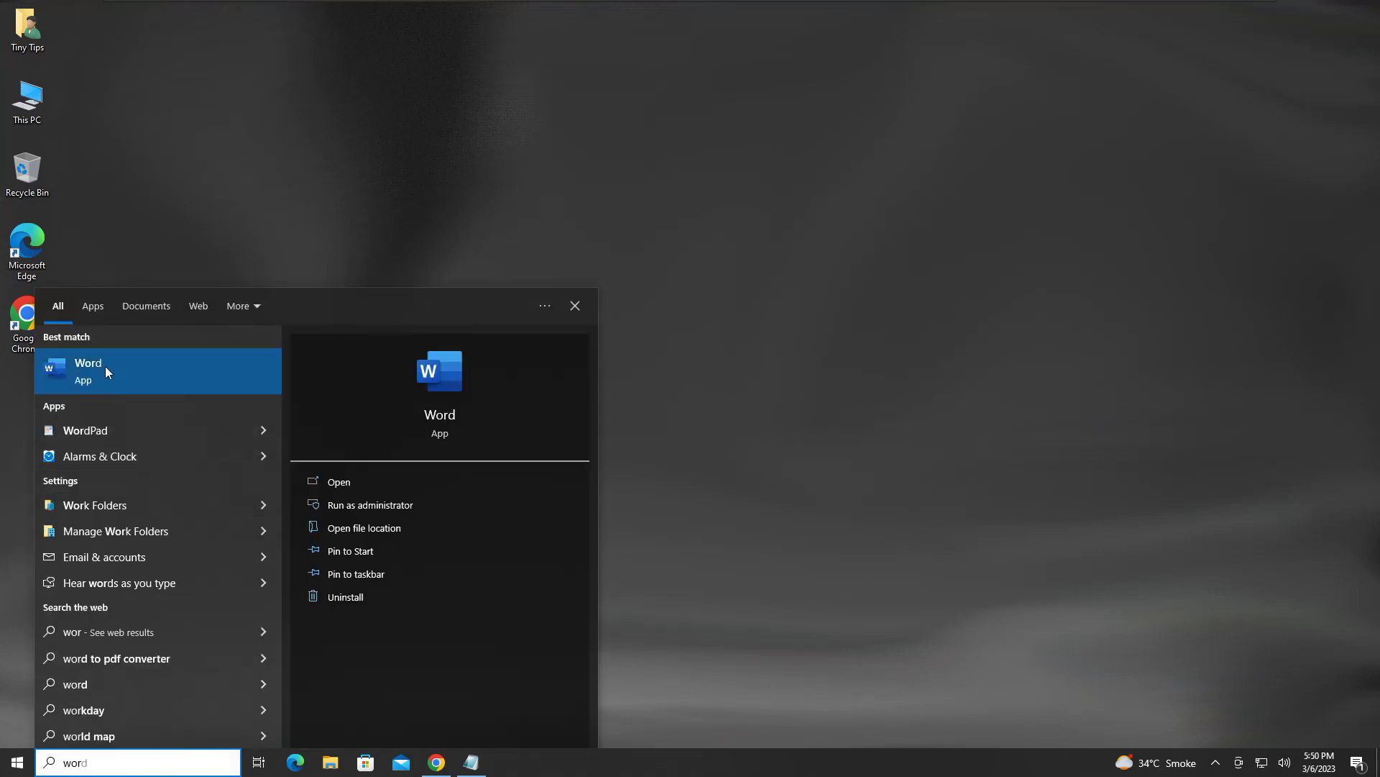
{"action": "left_click", "coordinate": [106, 368]}
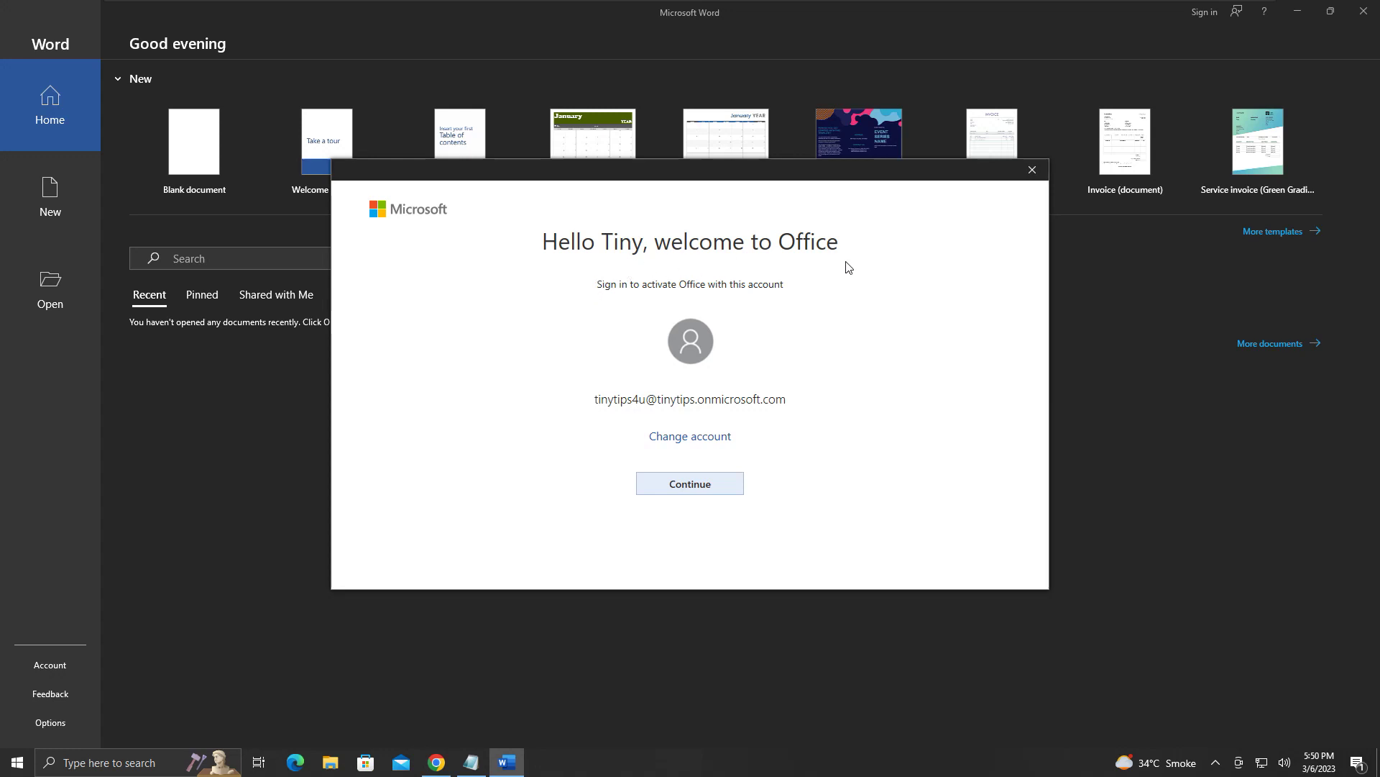
Activate Office with the sandbox account's password, stay signed in to all apps, and close the confirmation
{"action": "left_click", "coordinate": [680, 492]}
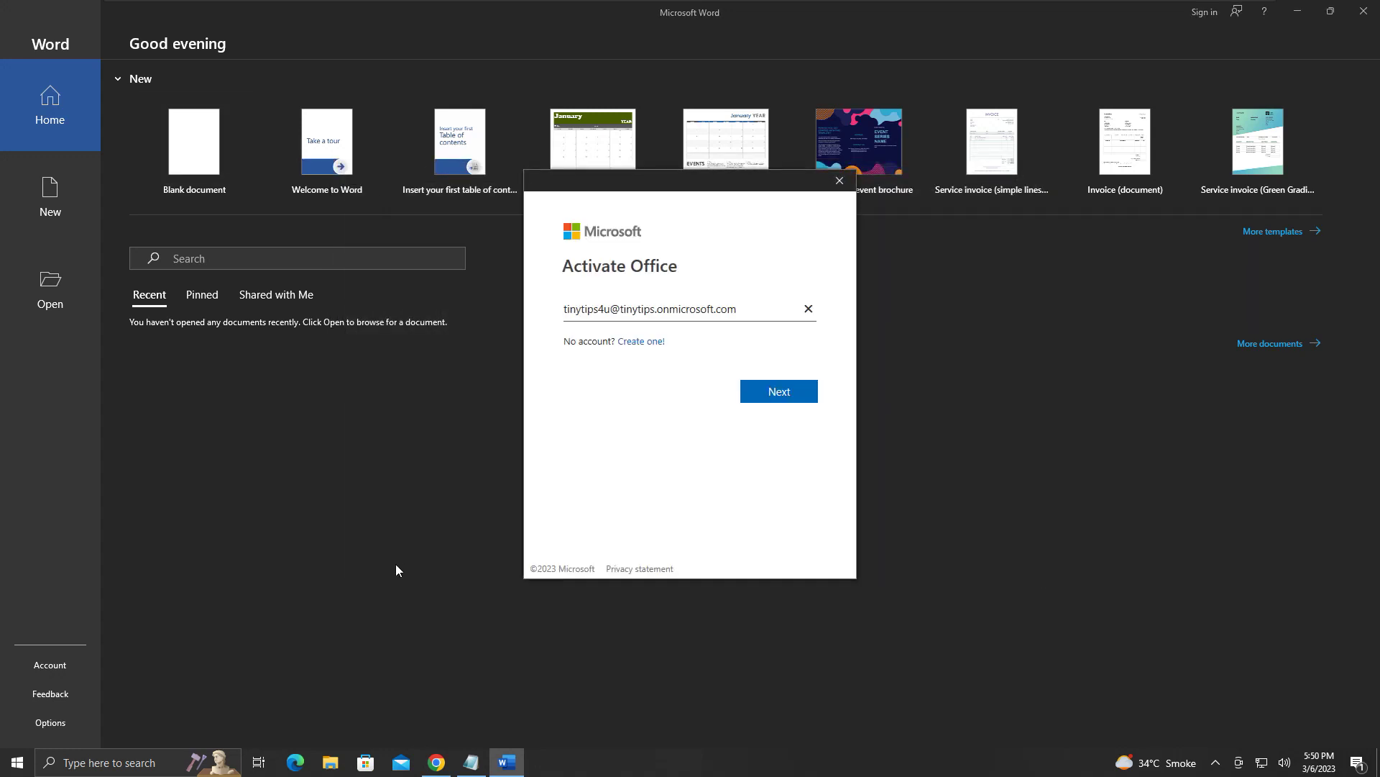
{"action": "left_click", "coordinate": [798, 402]}
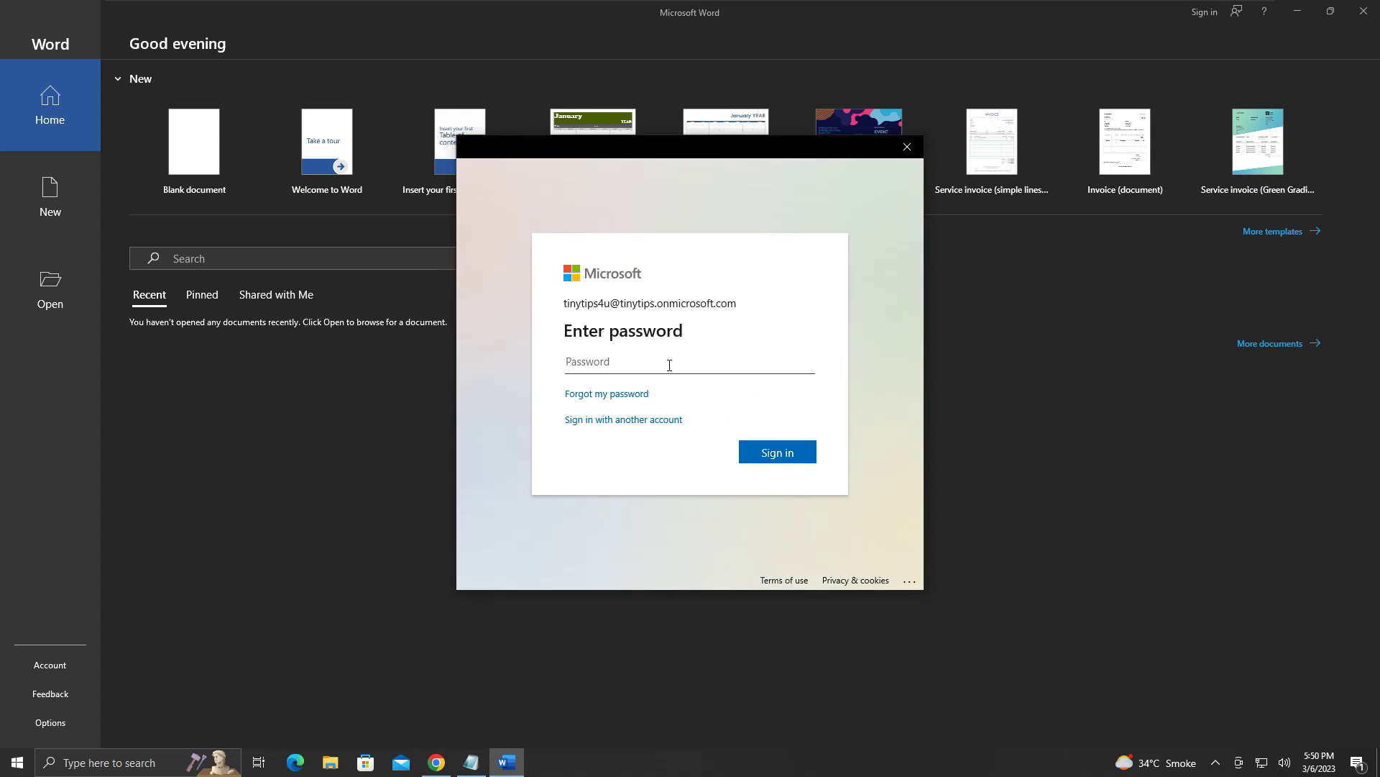
{"action": "type", "text": "•••••••••••••••••"}
{"action": "left_click", "coordinate": [755, 456]}
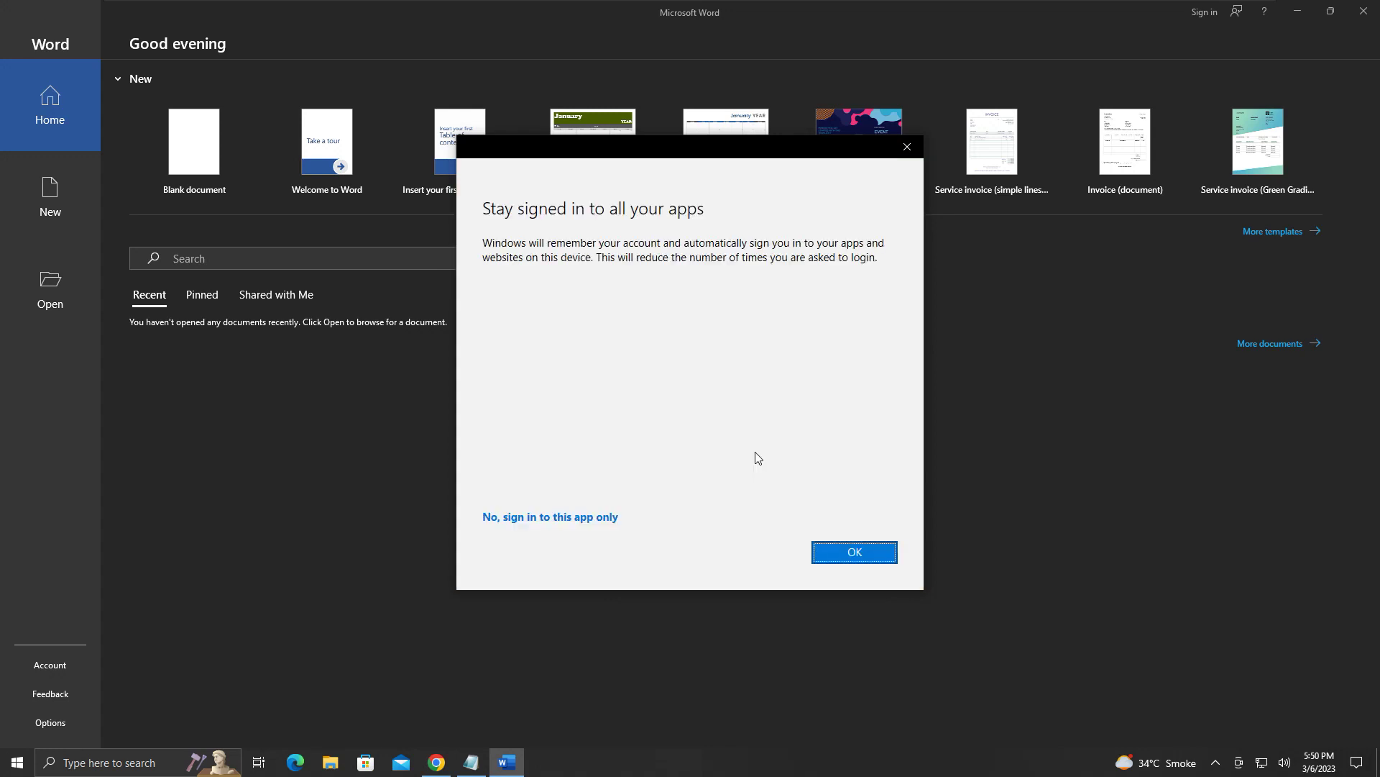
{"action": "left_click", "coordinate": [824, 553]}
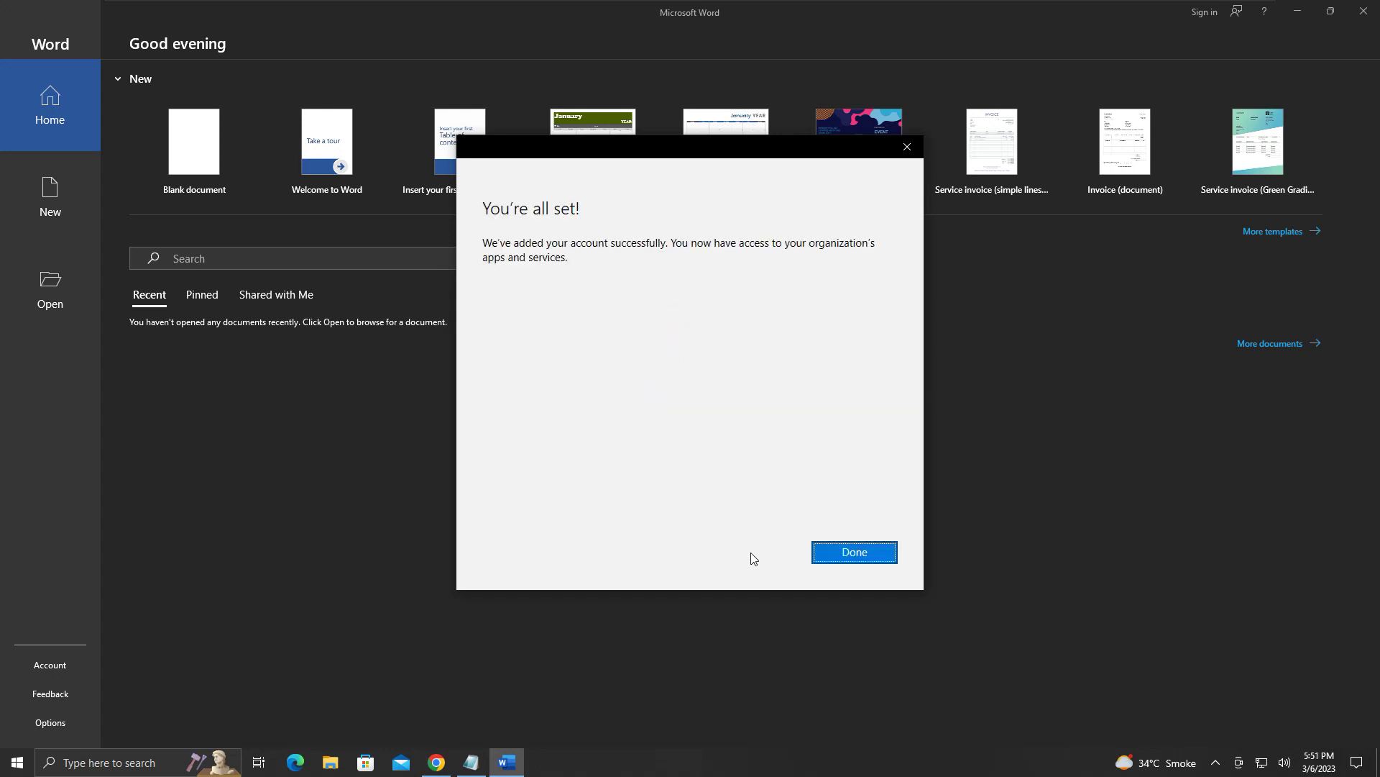
{"action": "left_click", "coordinate": [863, 552]}
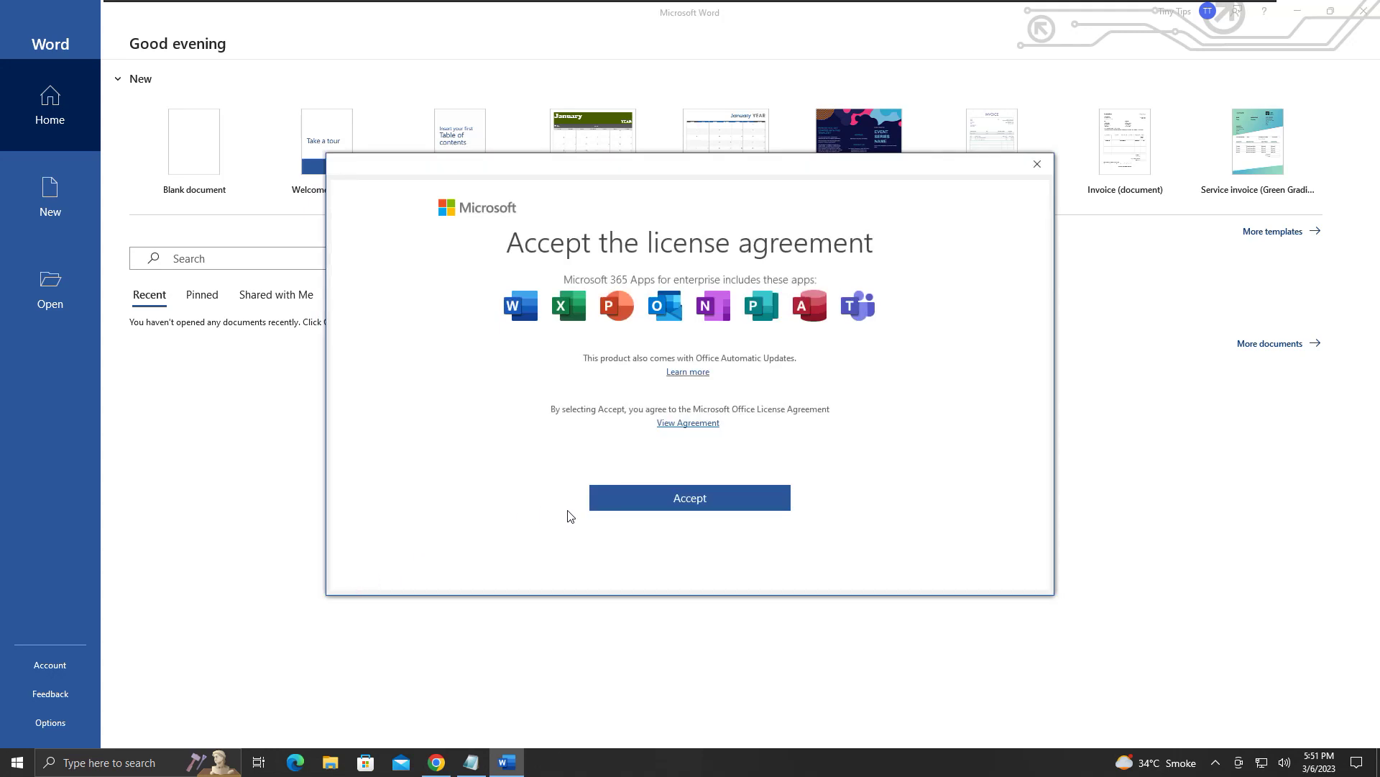
Accept the license agreement, close the privacy notice, and view the Account page showing Microsoft 365 Apps for enterprise
{"action": "left_click", "coordinate": [629, 507]}
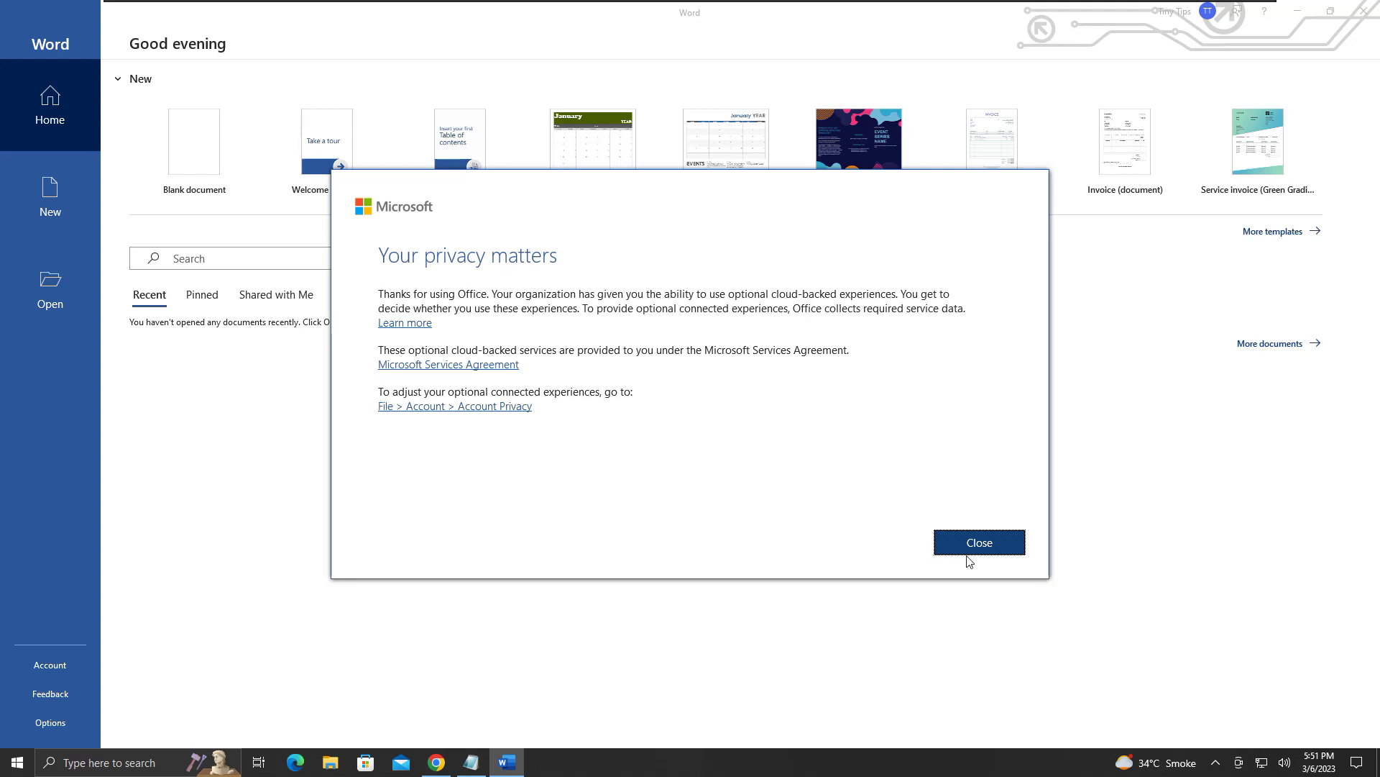
{"action": "left_click", "coordinate": [979, 550]}
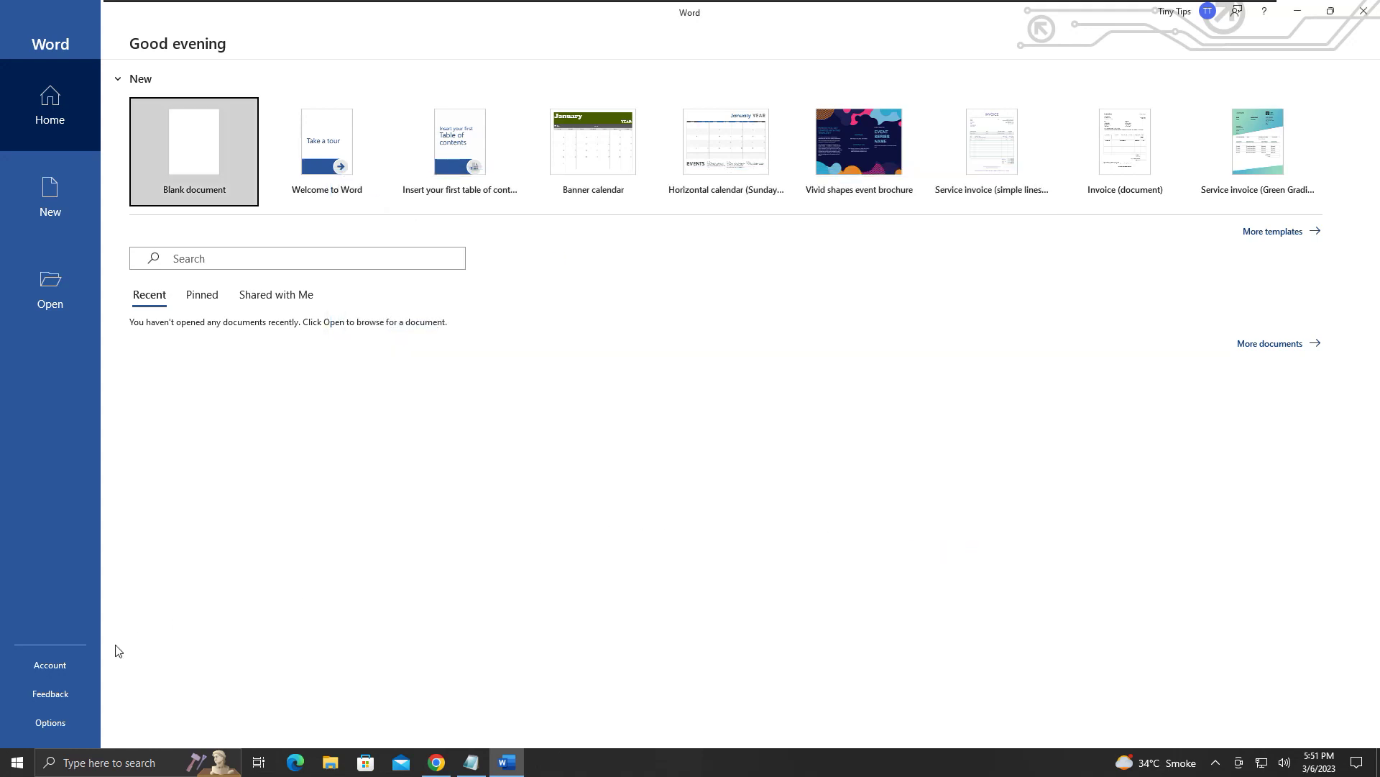
{"action": "left_click", "coordinate": [50, 666]}
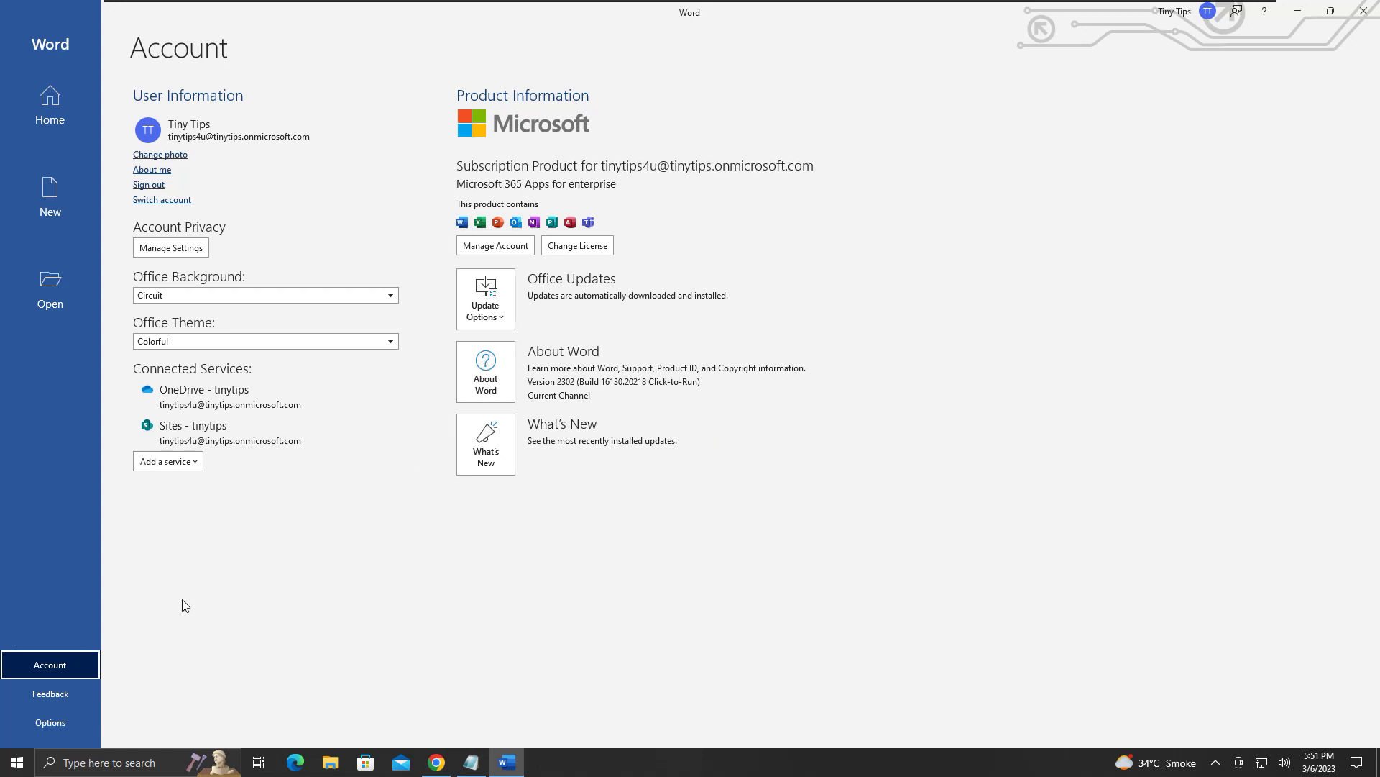
Go to New in Word, then close Word to return to the office.com home page
{"action": "left_click", "coordinate": [47, 196]}
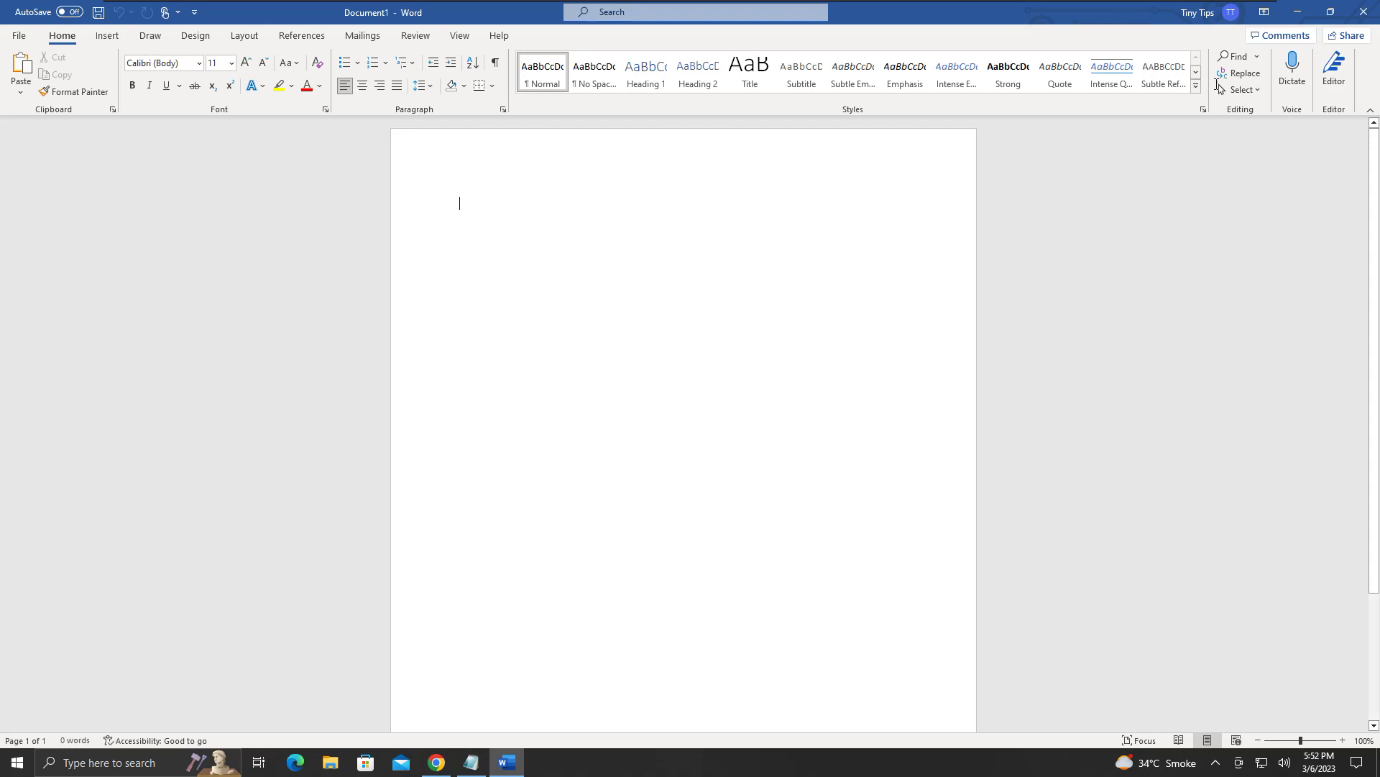
{"action": "left_click", "coordinate": [1363, 11]}
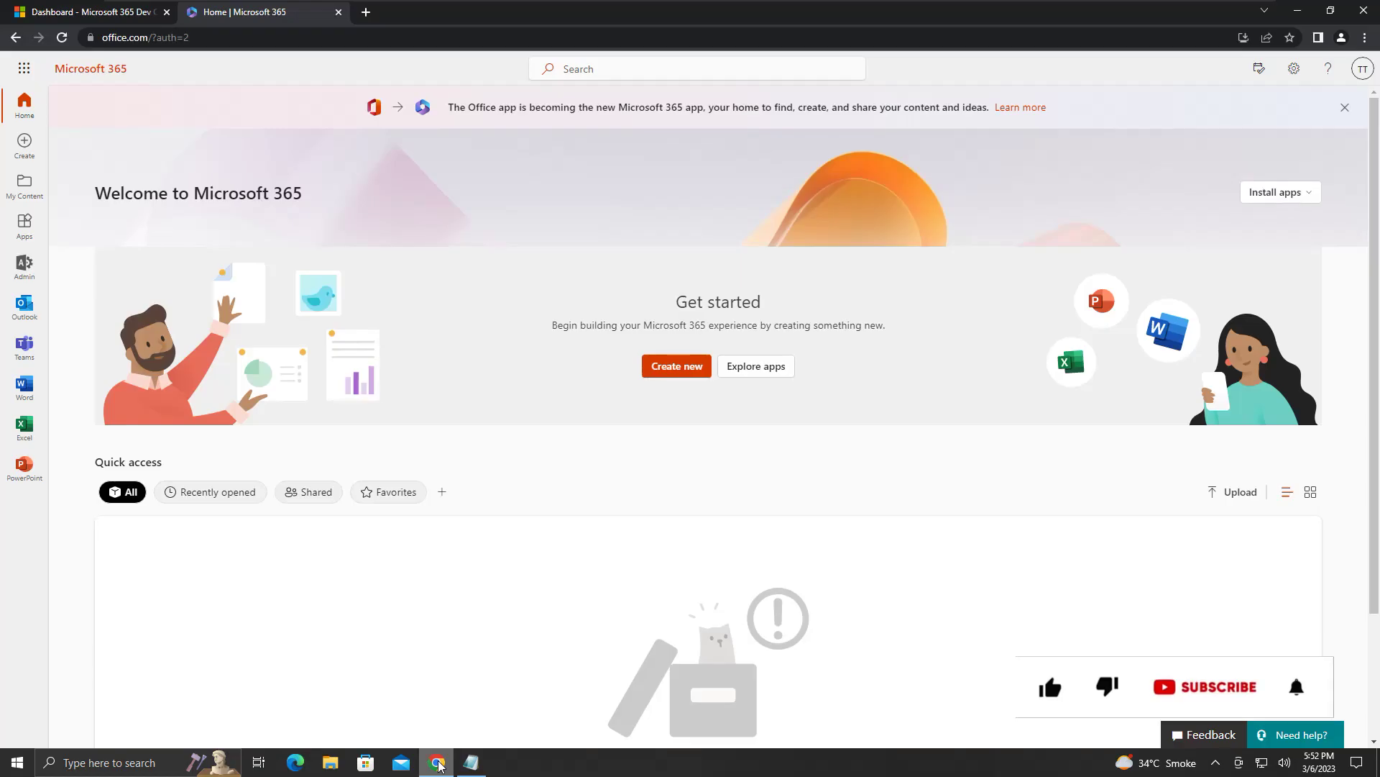